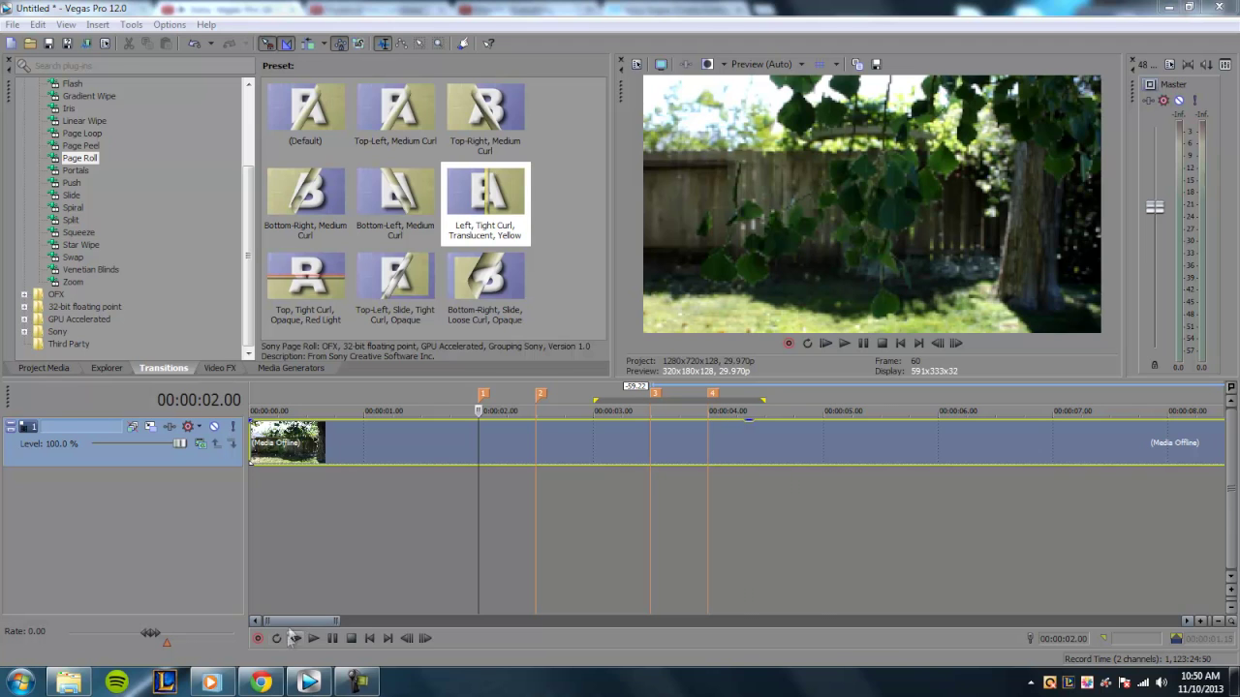
Check the reference tutorial, then preview the old clip from about 1.6 seconds.
left_click(261, 683)
left_click(339, 273)
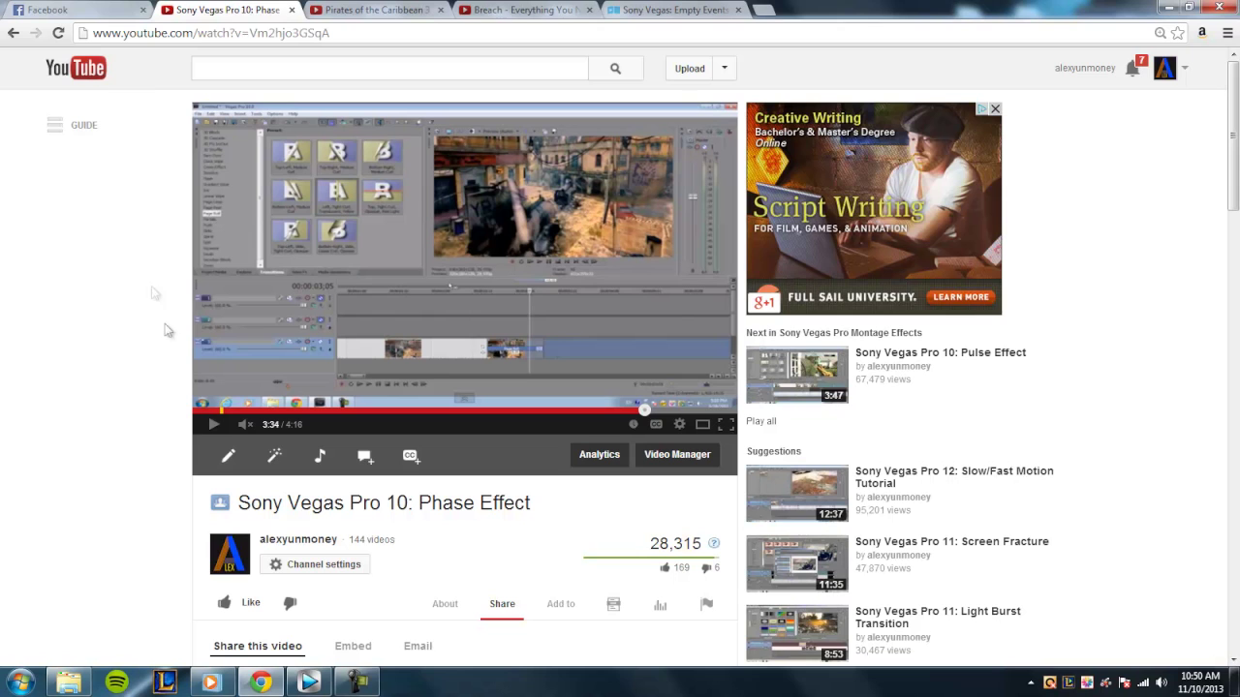
left_click(308, 683)
scroll(494, 495, "down", 4)
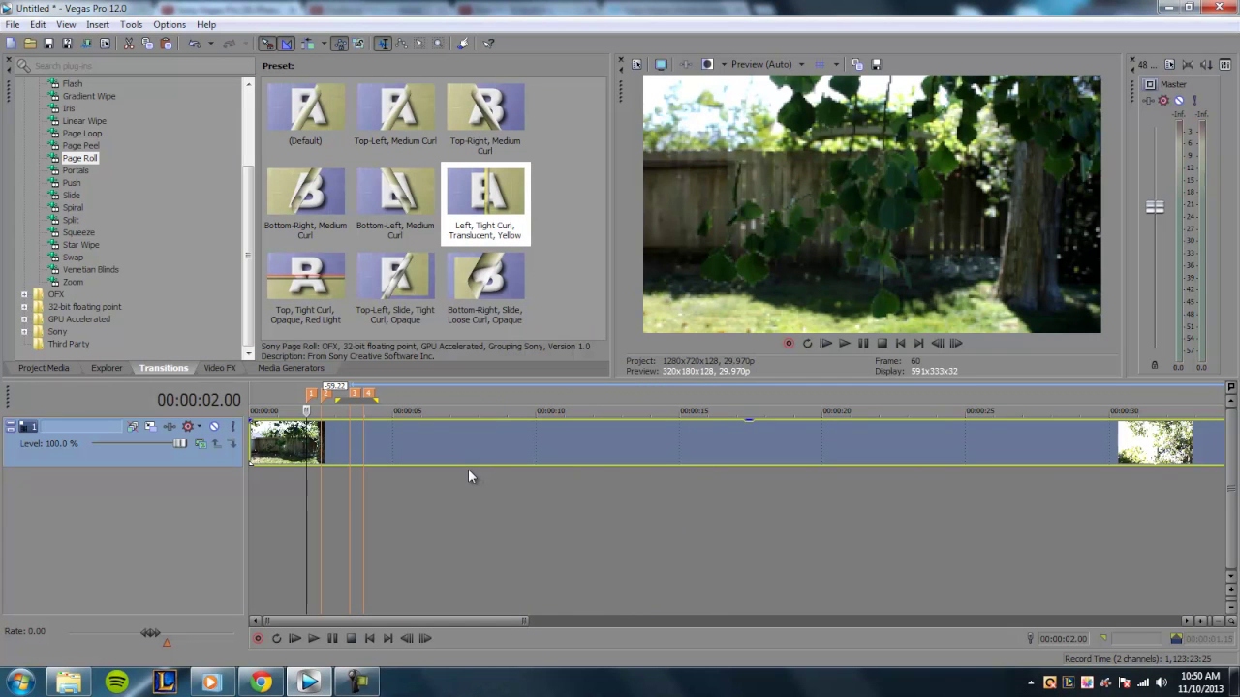
scroll(468, 470, "up", 4)
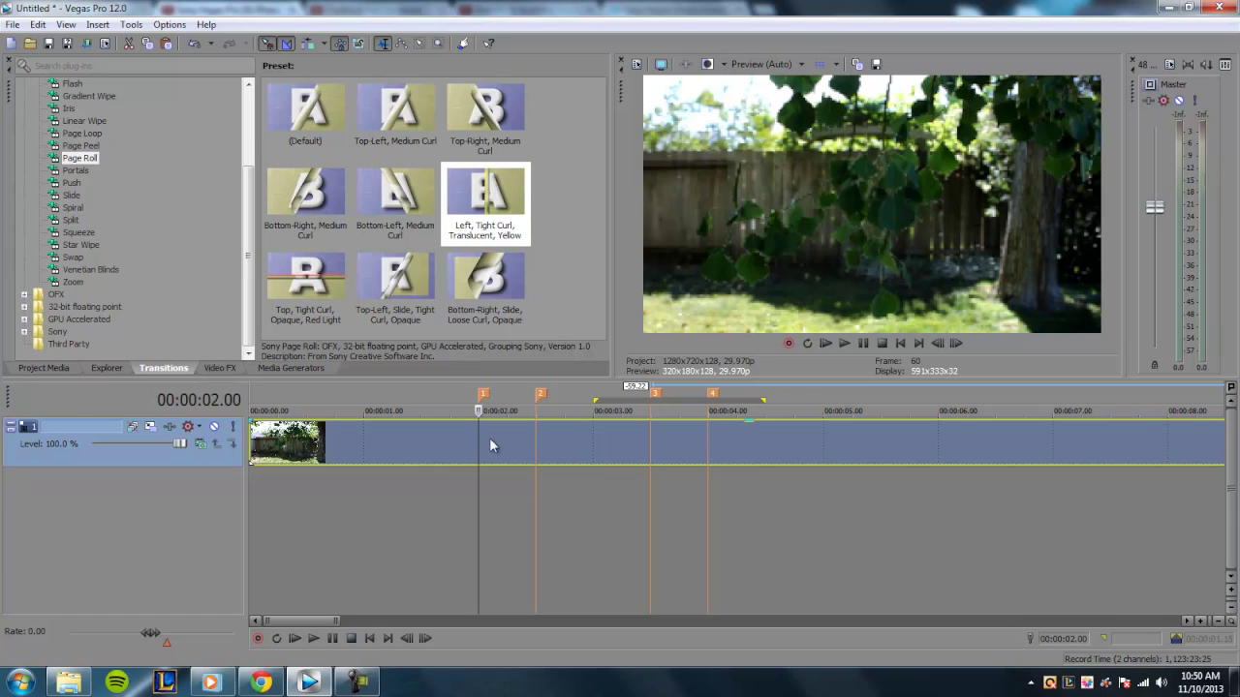
scroll(488, 442, "down", 10)
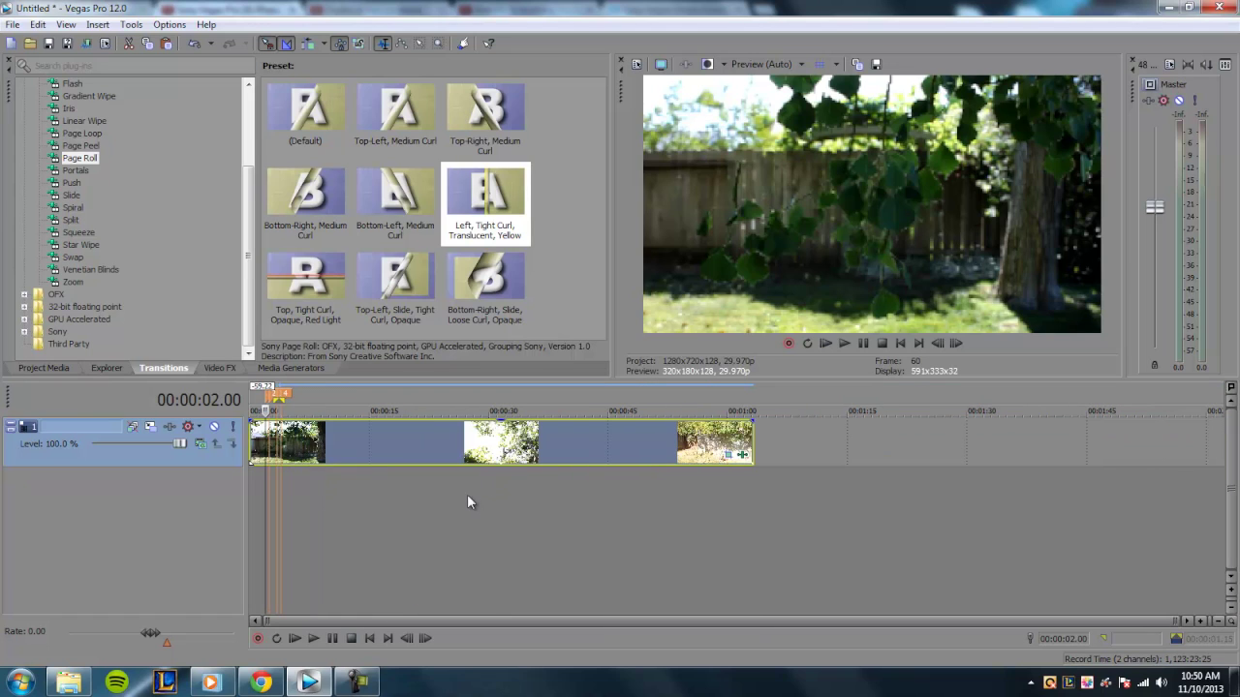
scroll(471, 504, "up", 5)
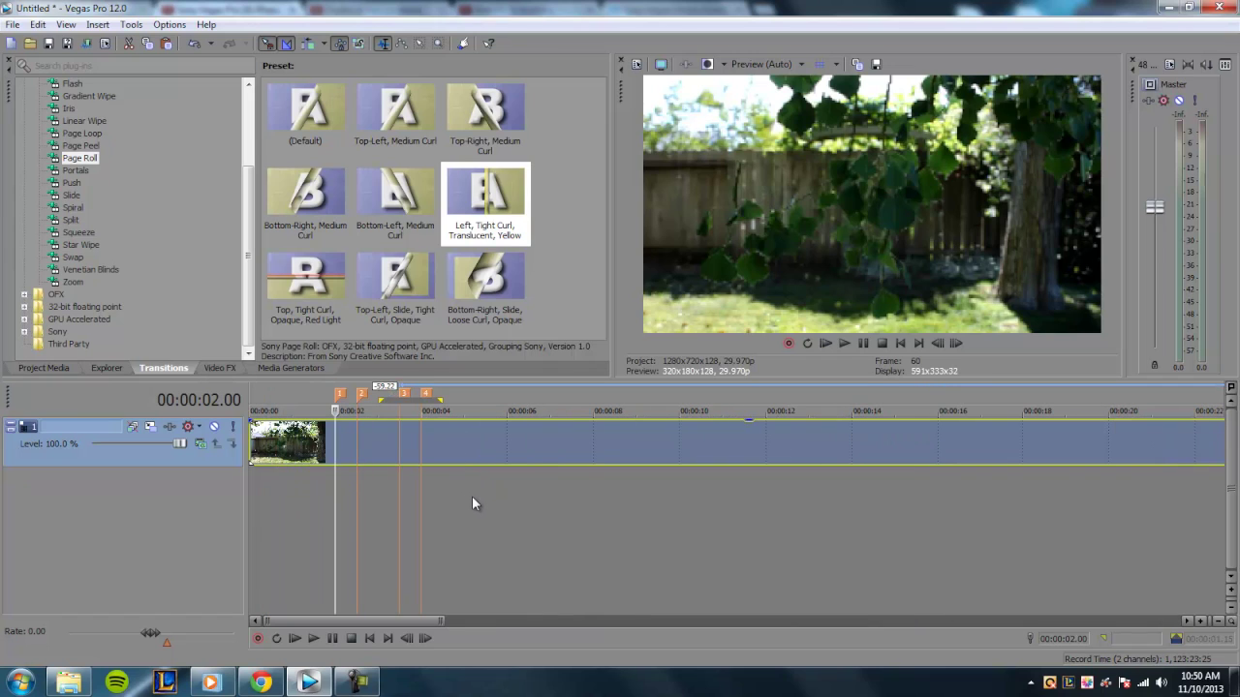
key("space")
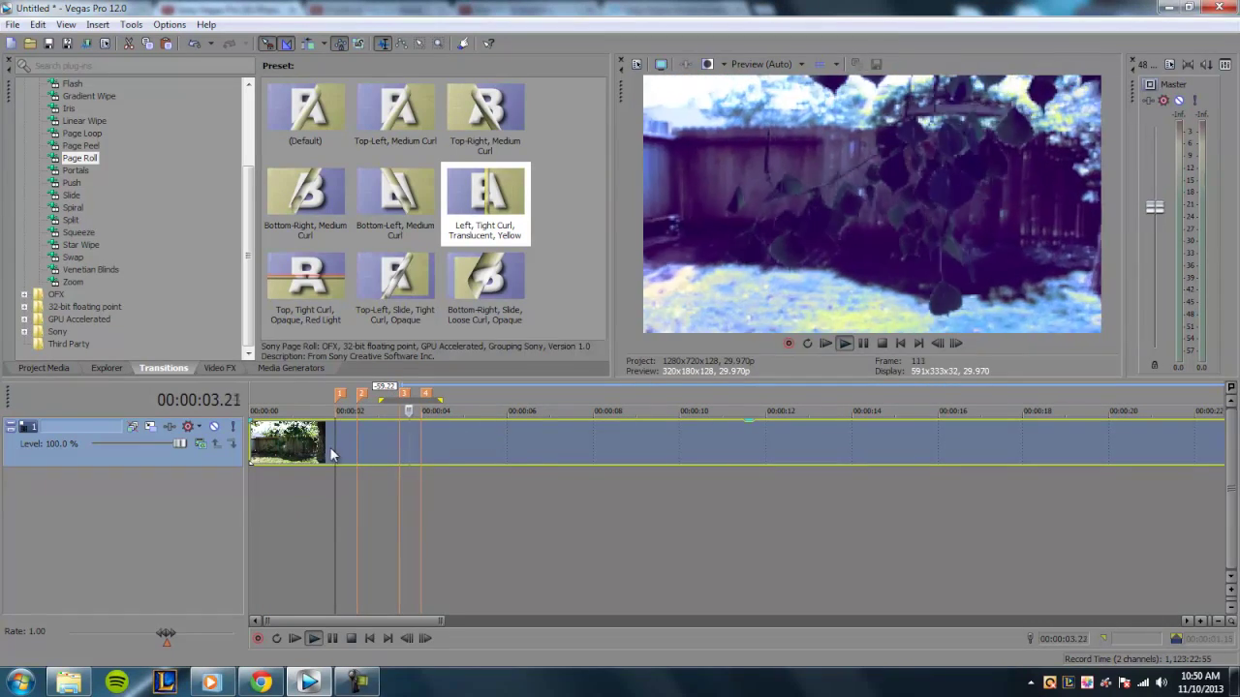
left_click(329, 447)
key("space")
scroll(576, 462, "down", 4)
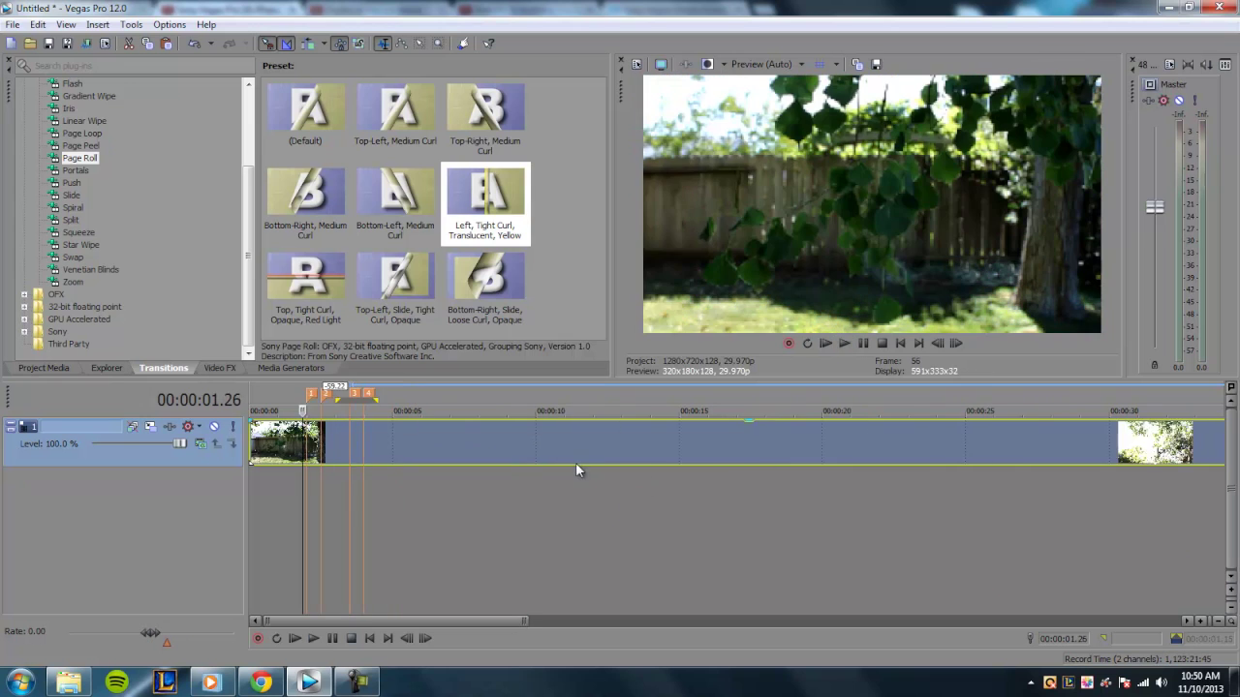
Delete the old clip and place MVI_2675.MOV from Project Media on the timeline.
right_click(554, 453)
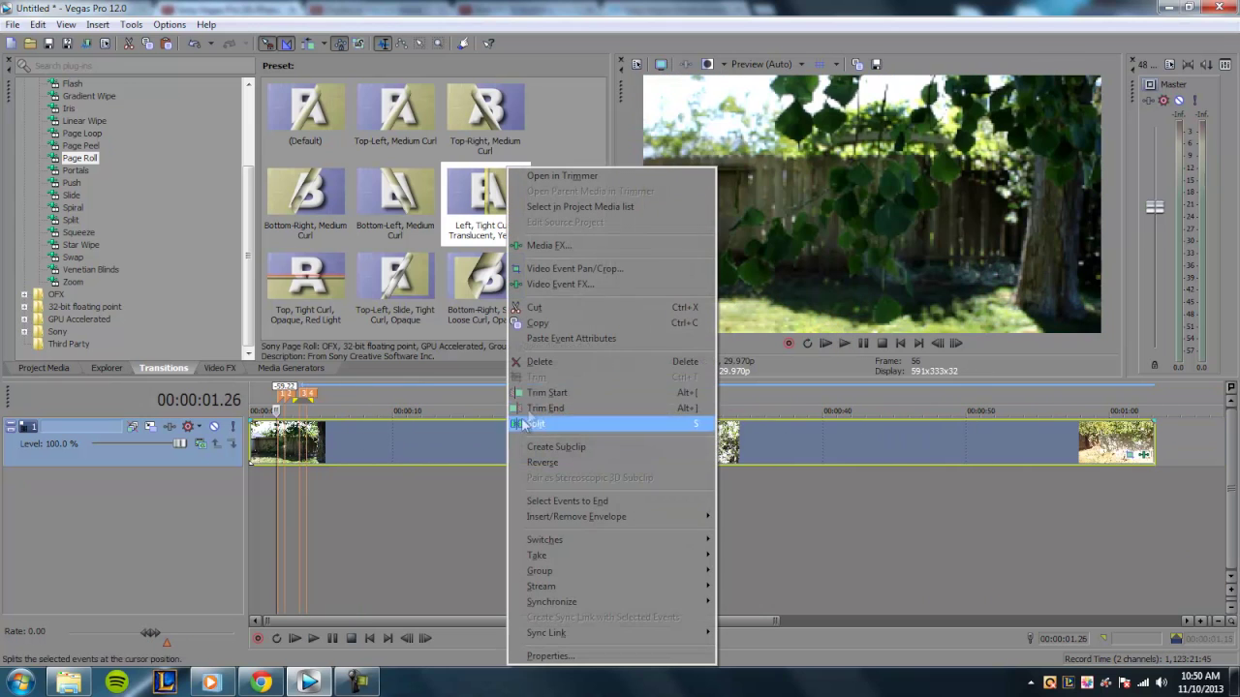
left_click(539, 361)
left_click(372, 449)
scroll(371, 449, "down", 2)
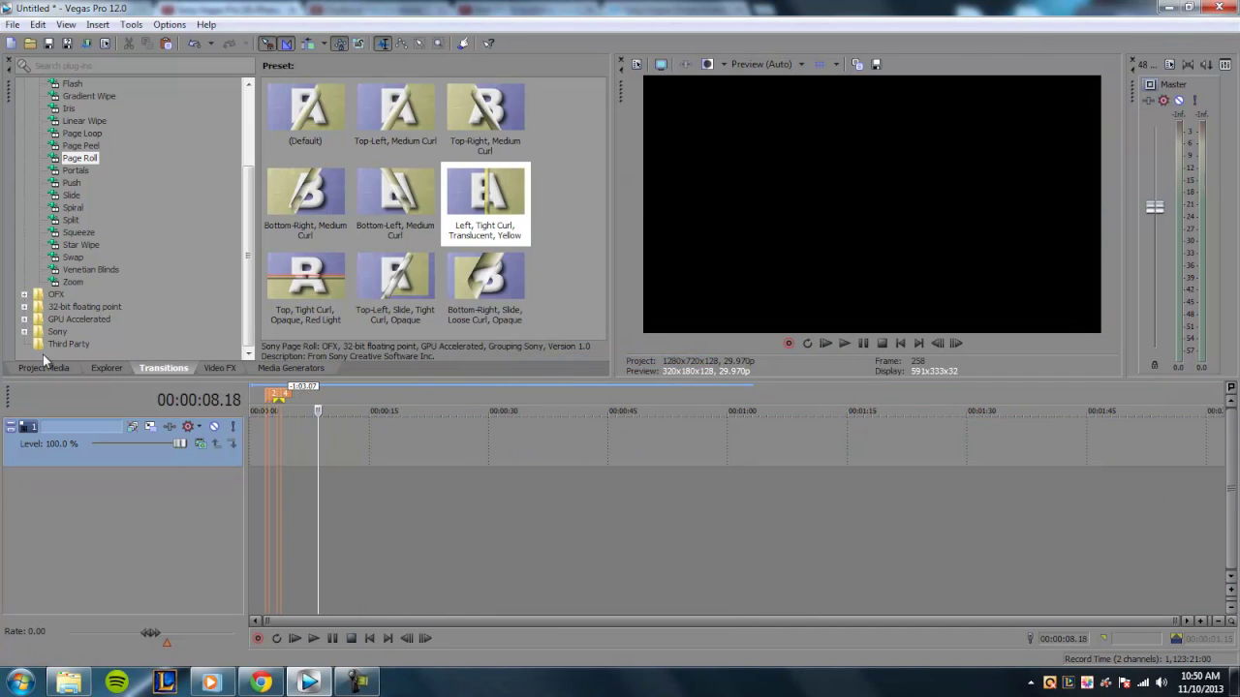
left_click(44, 368)
left_click_drag(222, 145, 258, 471)
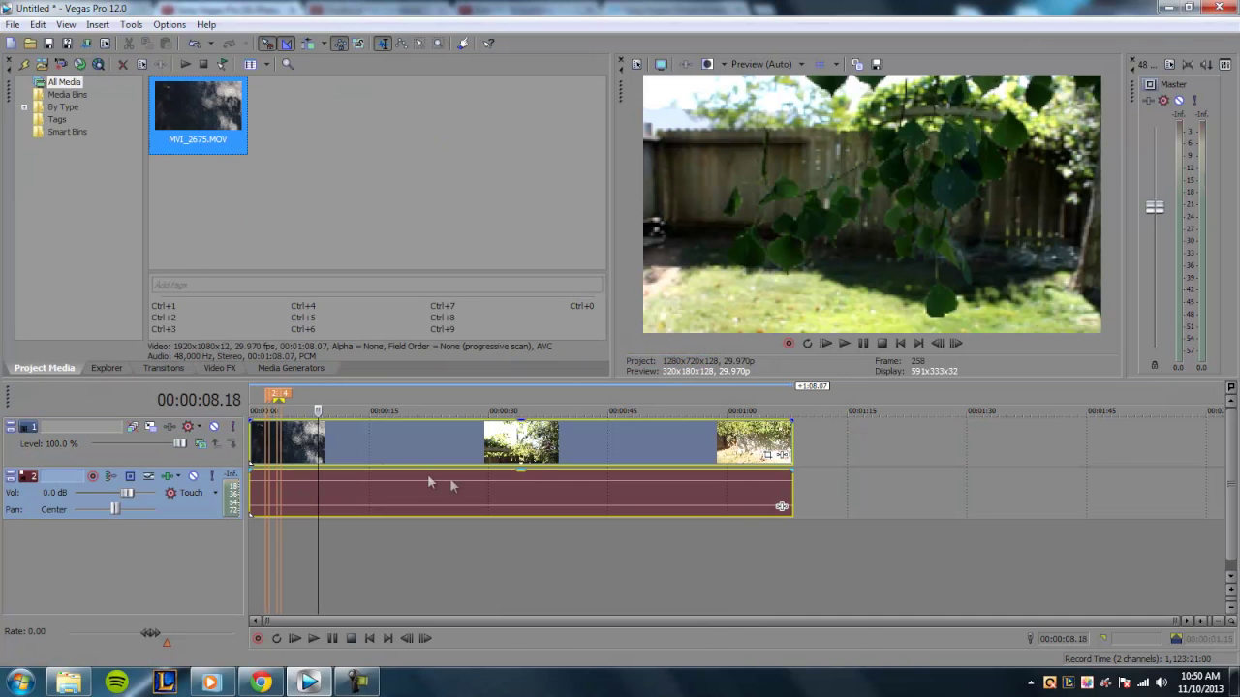
Delete the clip's audio track so only the video remains.
right_click(824, 489)
left_click(860, 380)
scroll(421, 462, "up", 5)
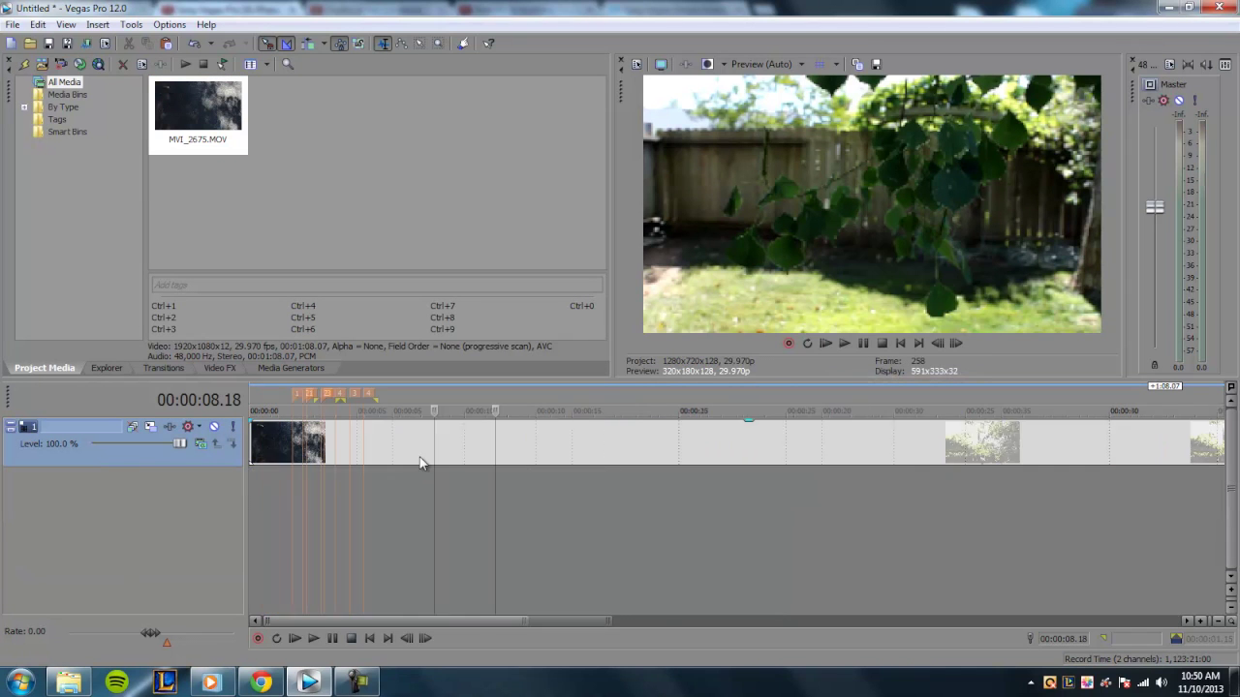
Delete the clip's opening seven-second part and play the trimmed clip.
left_click(465, 453)
right_click(422, 447)
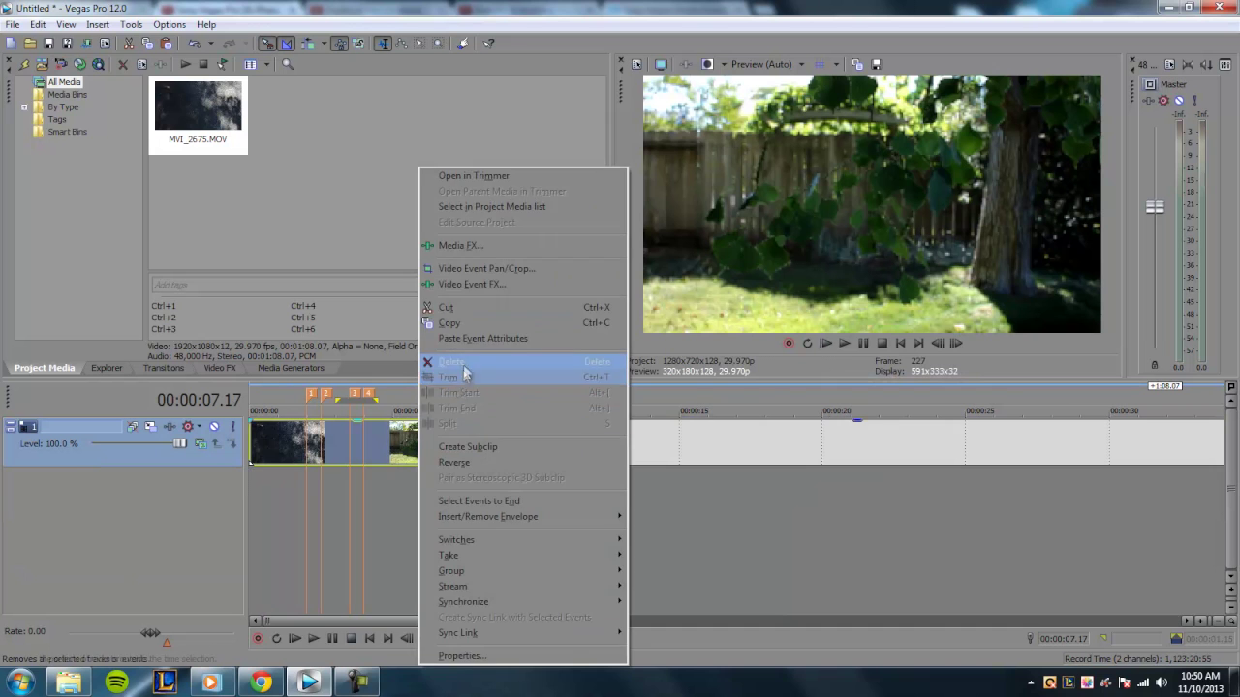
left_click(451, 361)
left_click(466, 441)
key("space")
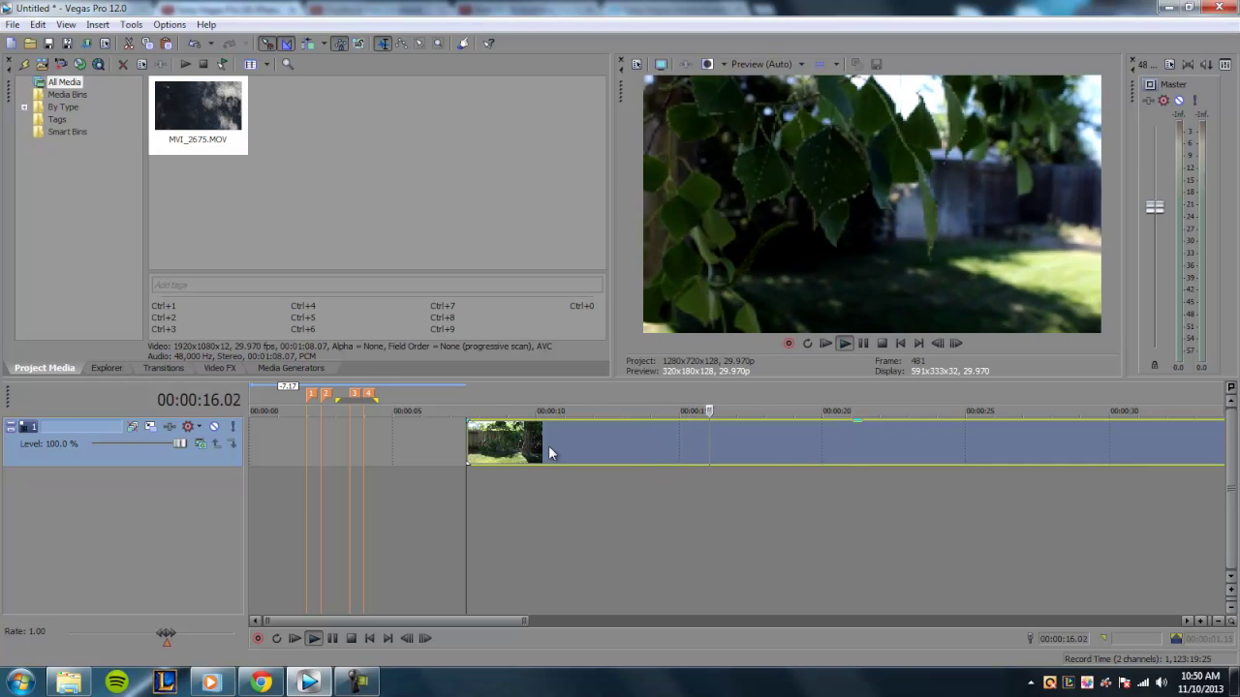
Add a marker at about 9.22 seconds, just after the 9-second point.
key("space")
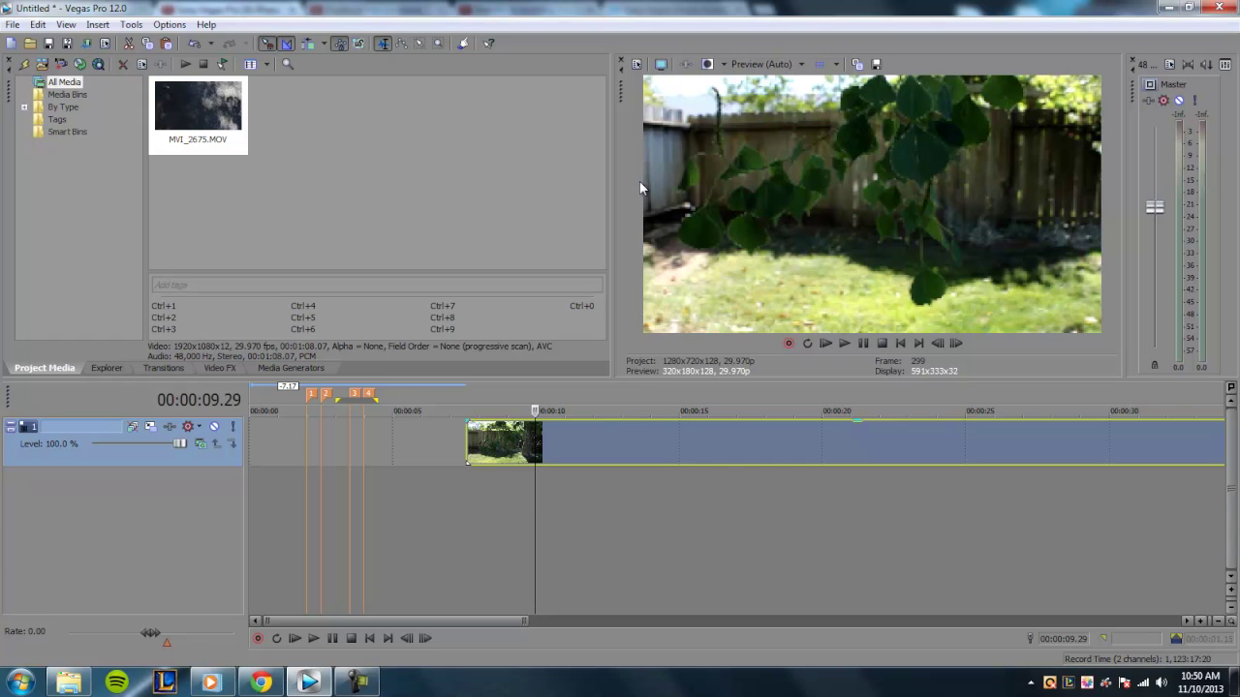
scroll(549, 443, "up", 4)
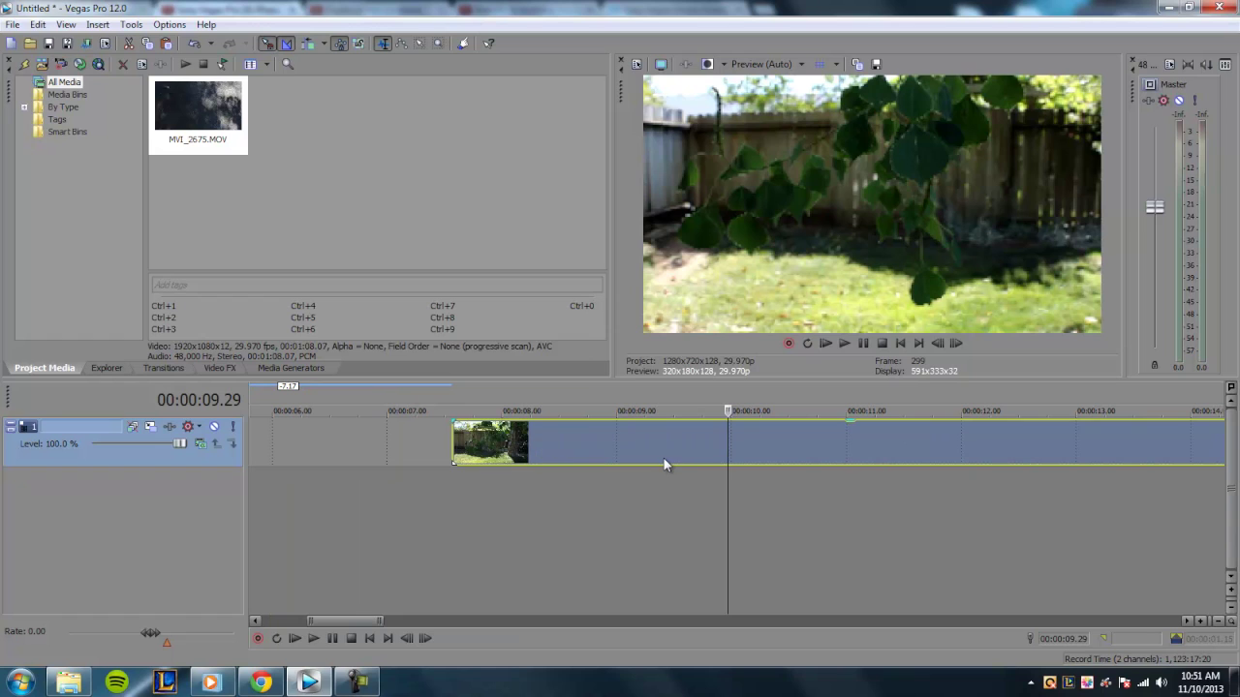
left_click(616, 431)
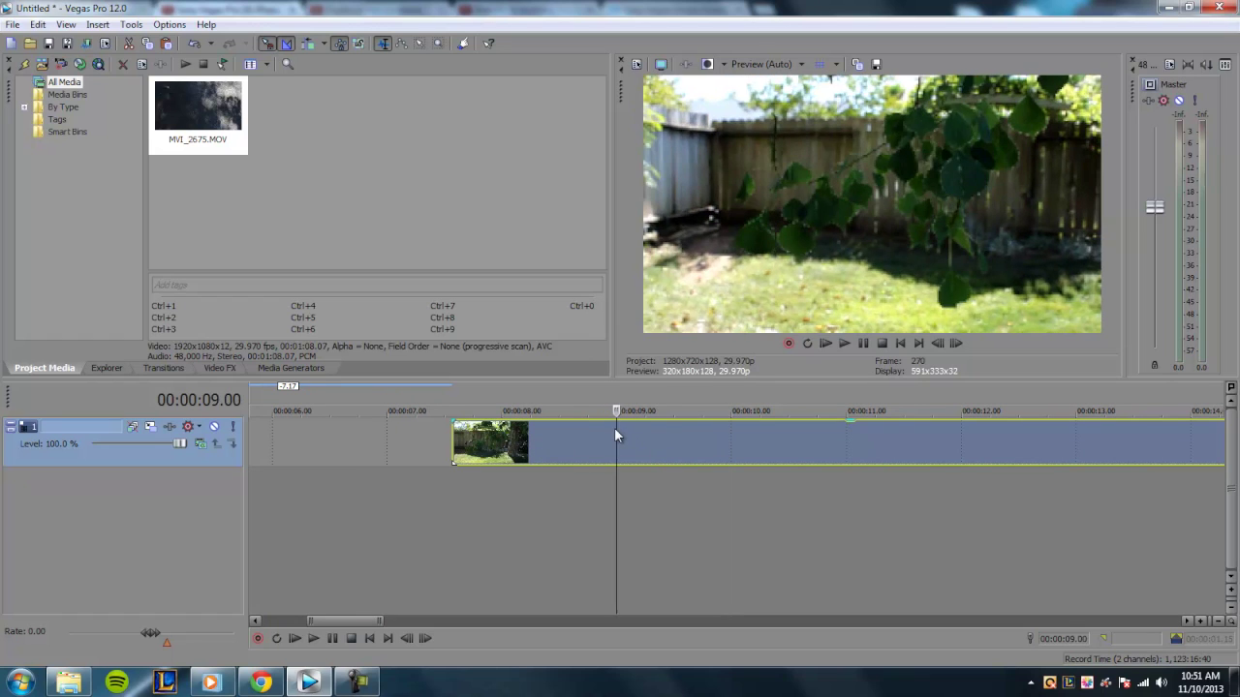
key("space")
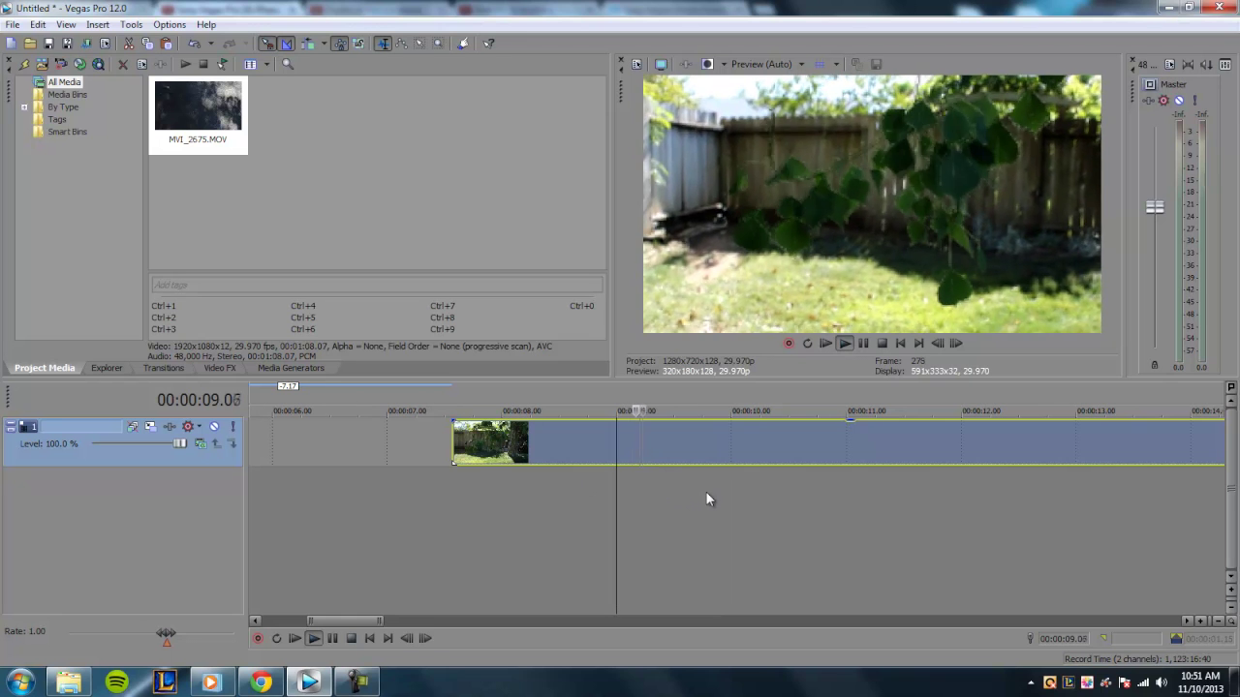
key("space")
left_click(964, 345)
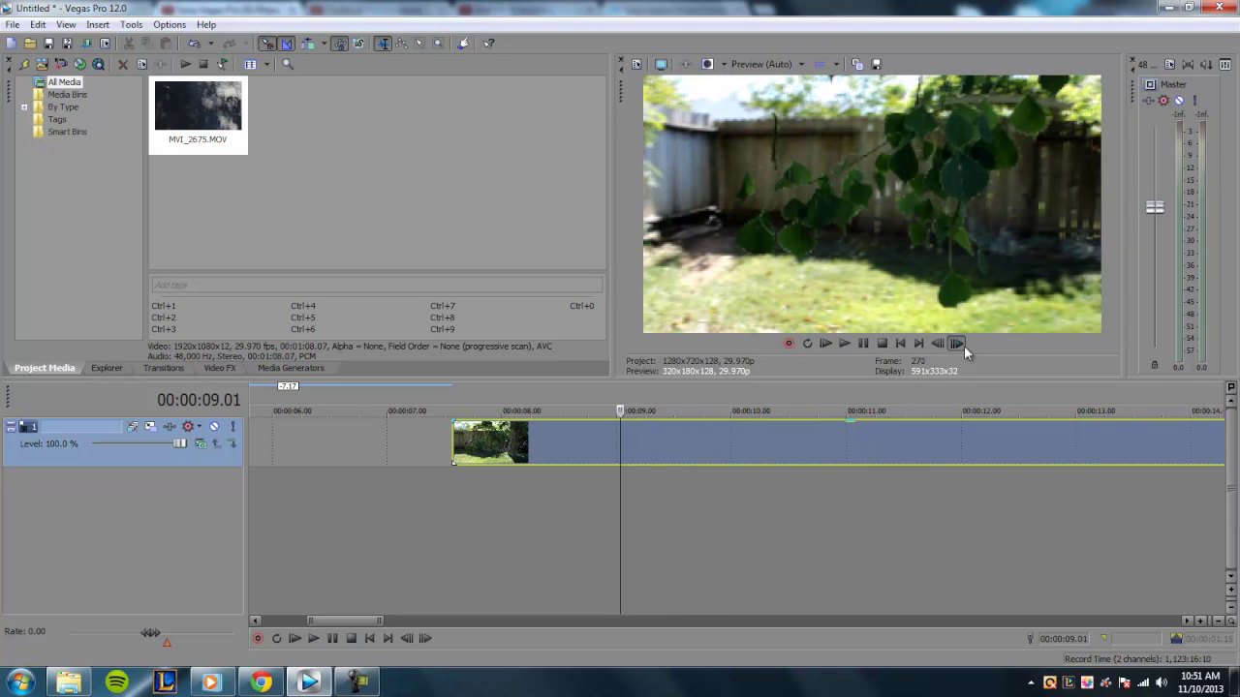
left_click(963, 346)
left_click_drag(963, 345, 943, 341)
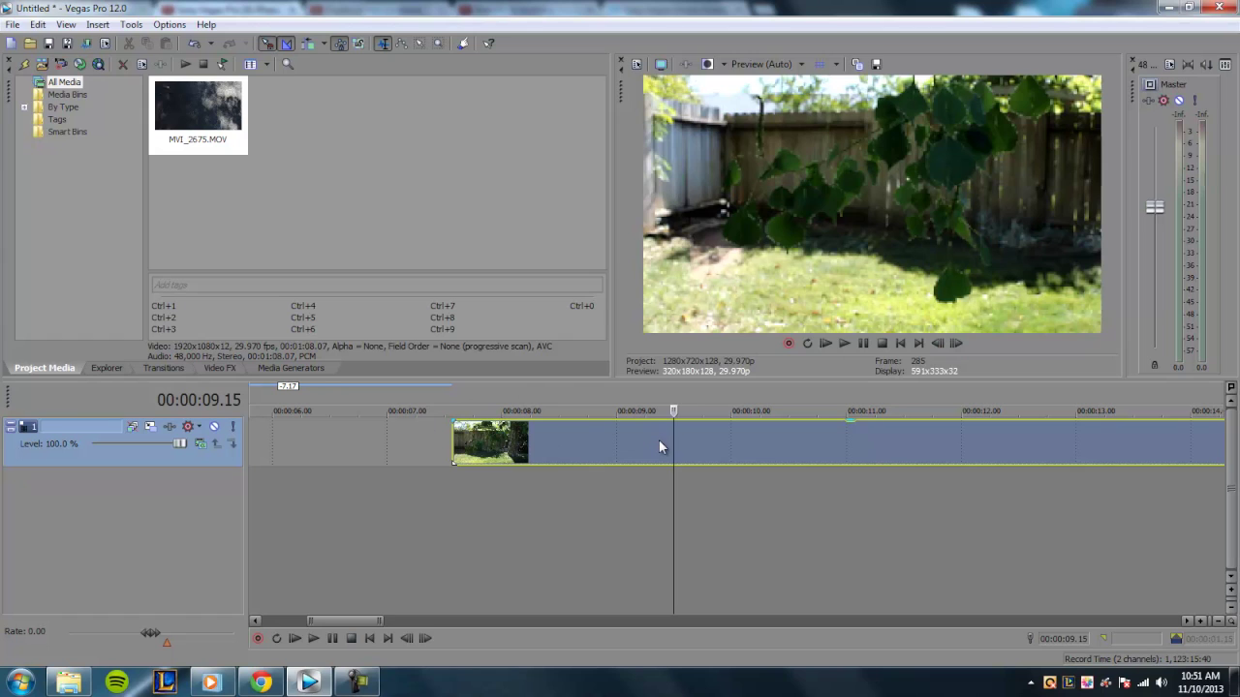
key("m")
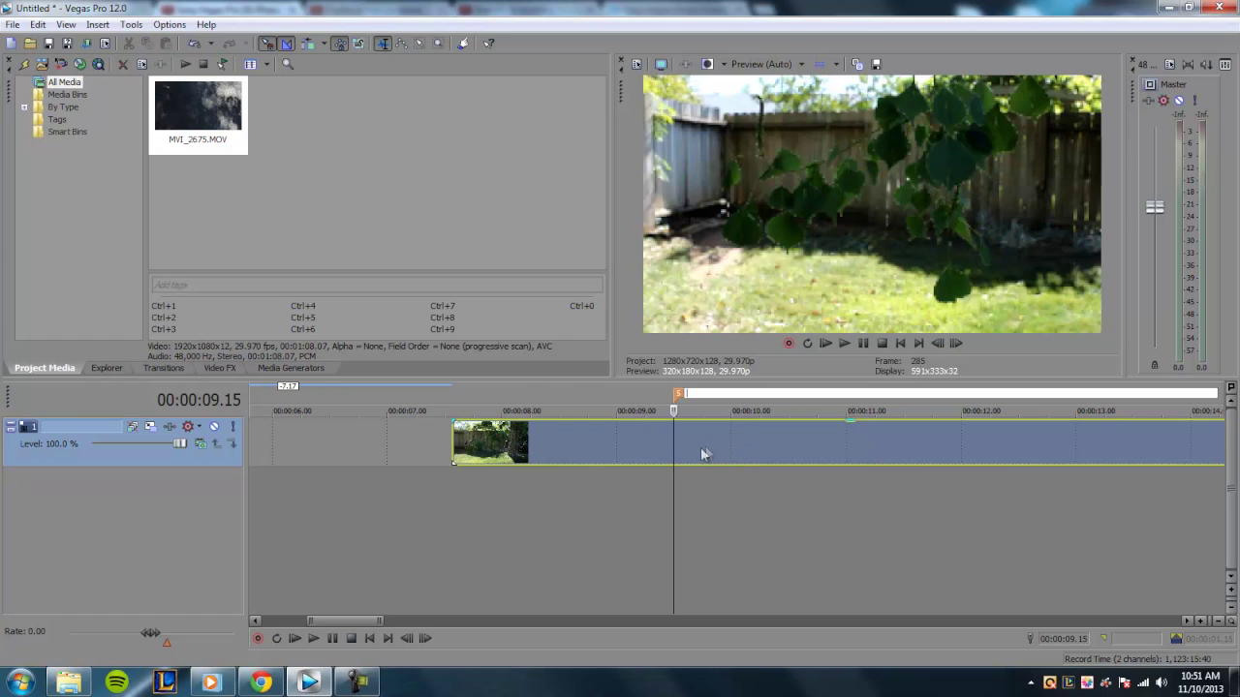
Drag the clip's right edge left so it ends around 20 seconds.
scroll(673, 450, "up", 2)
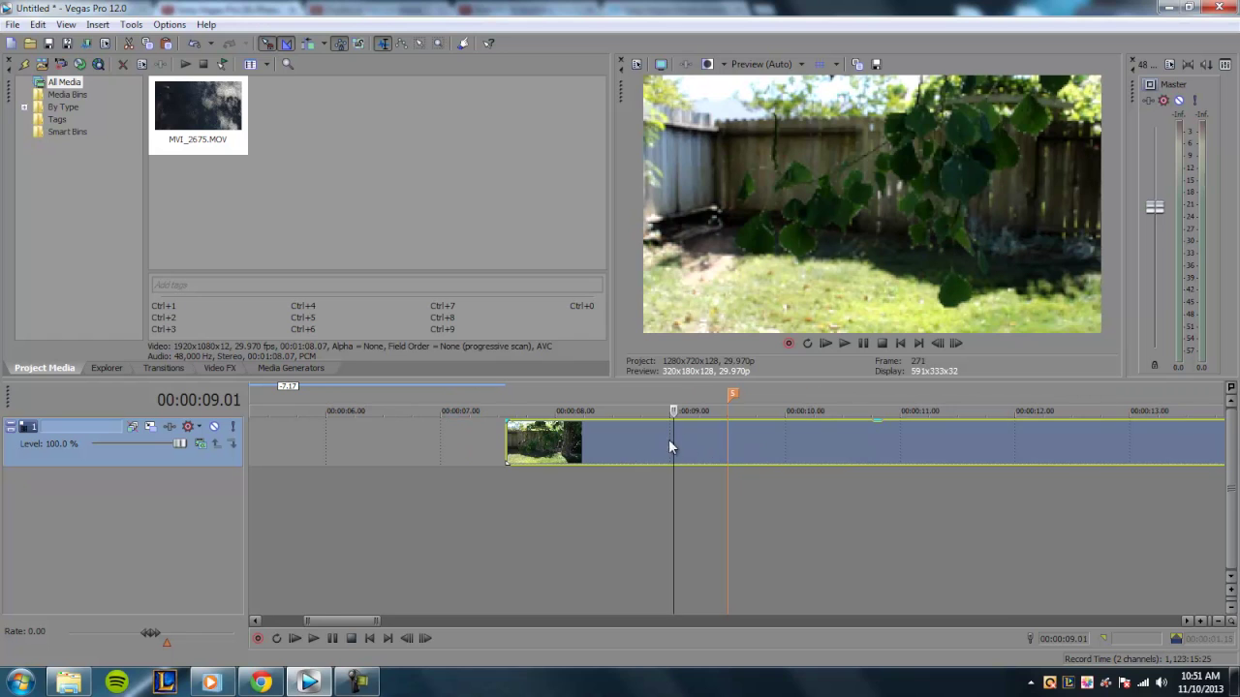
scroll(670, 443, "up", 2)
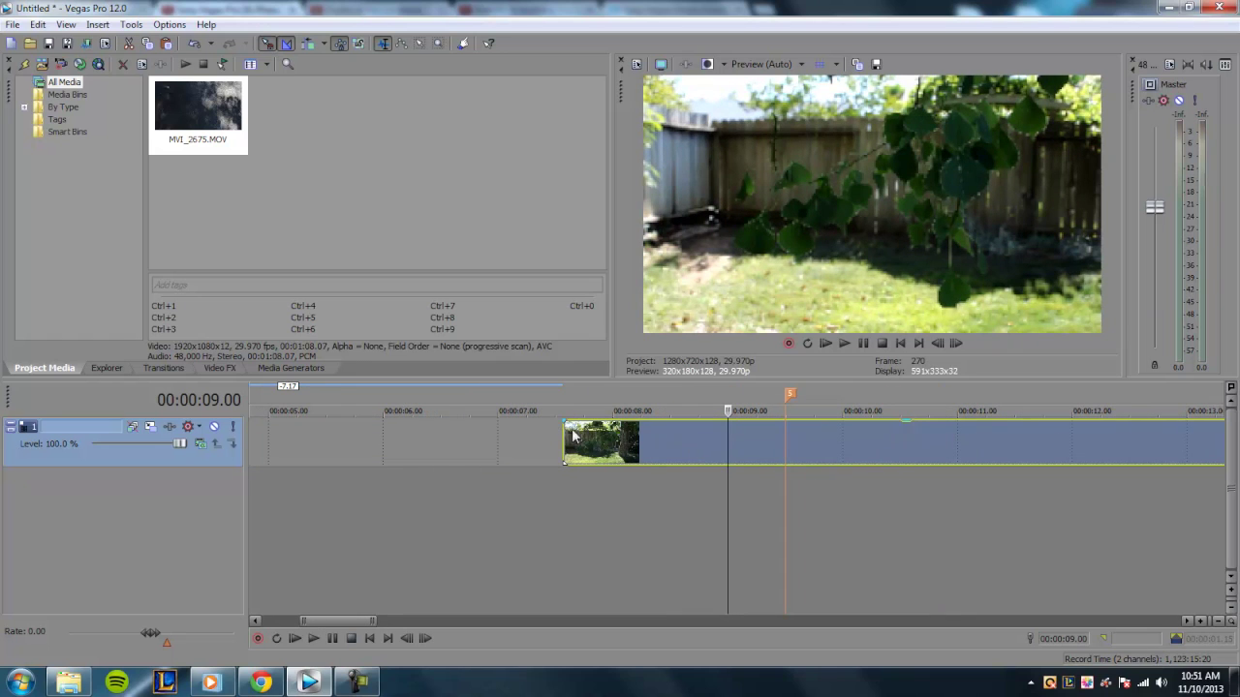
key("shift+End")
scroll(727, 442, "down", 10)
scroll(696, 435, "down", 2)
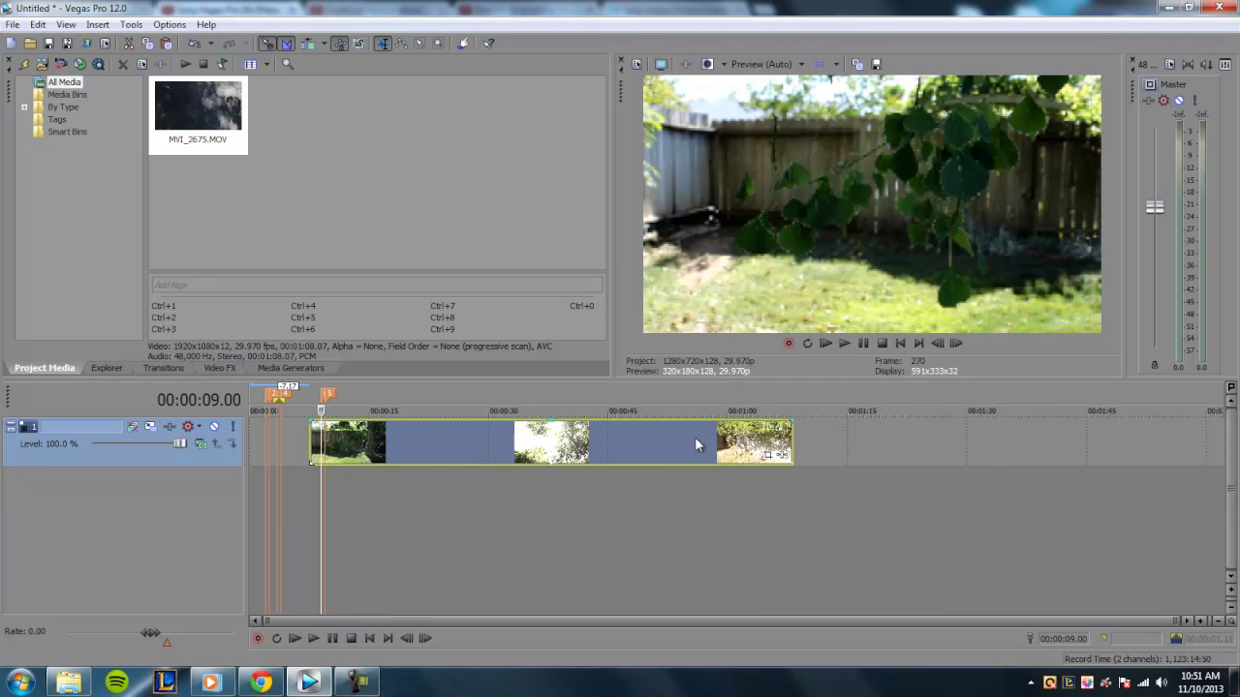
scroll(694, 437, "up", 1)
left_click_drag(983, 433, 466, 436)
scroll(546, 464, "up", 6)
Preview MVI_2675 in Event Pan/Crop, move the playhead to 9 seconds, and reopen Pan/Crop.
left_click(1085, 454)
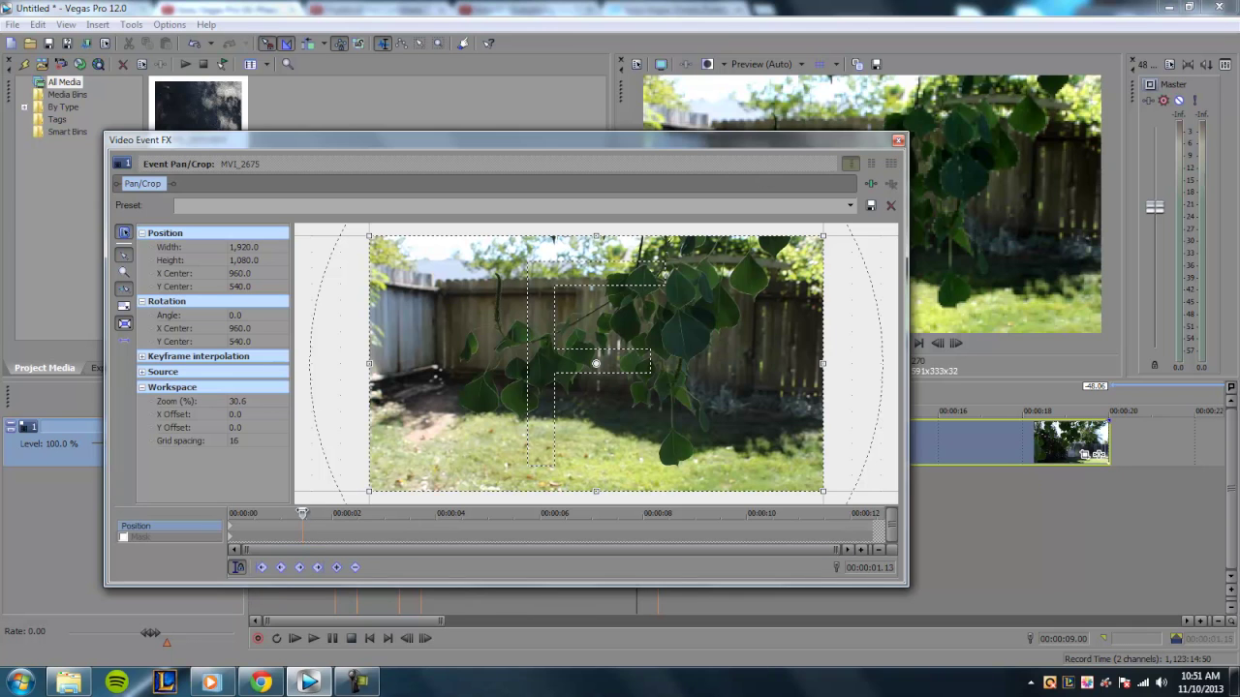
key("space")
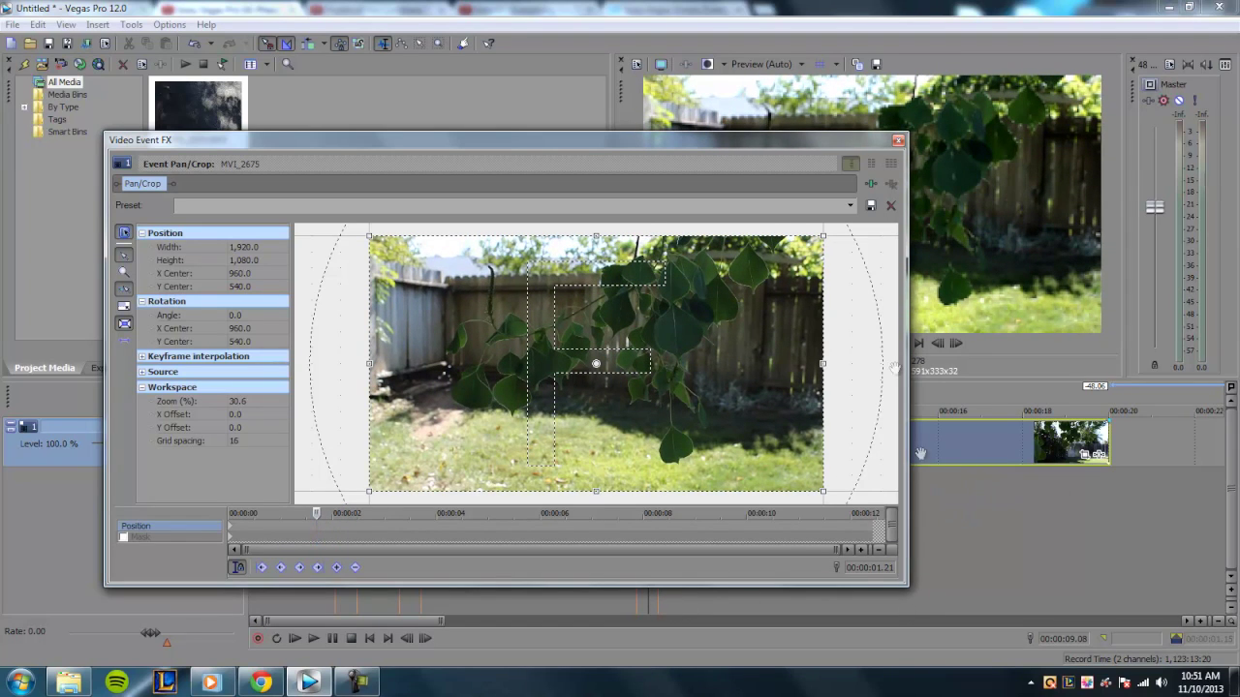
left_click(897, 140)
left_click(638, 444)
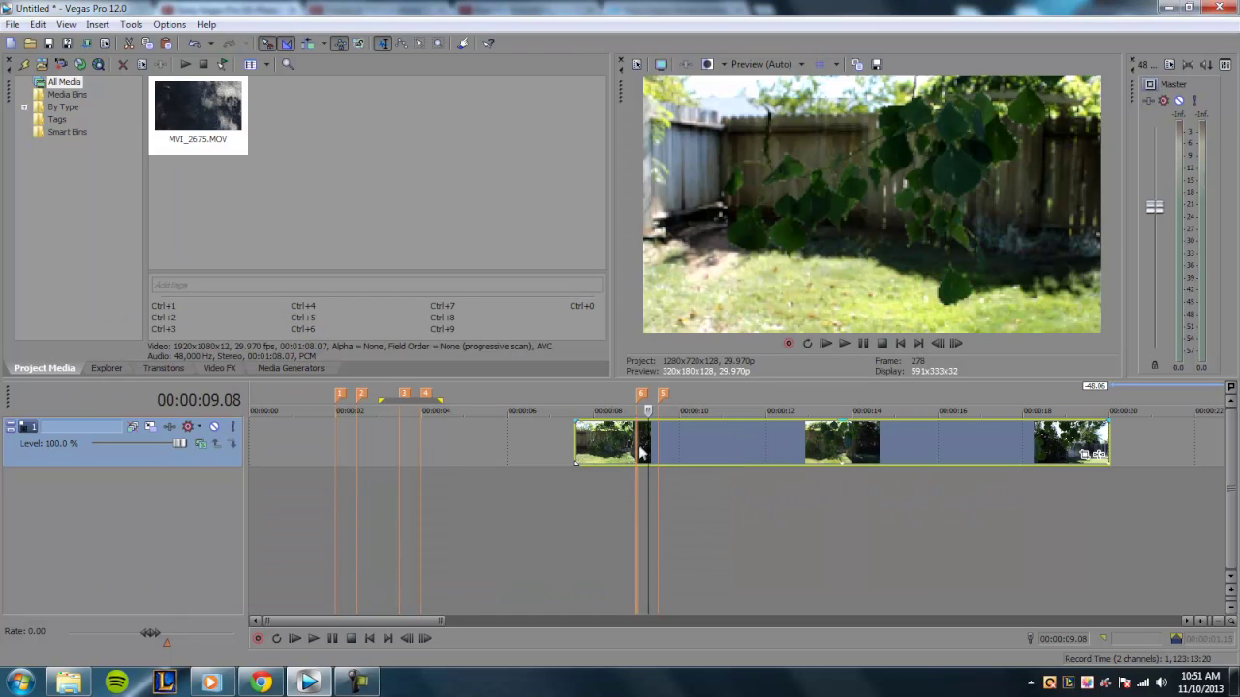
scroll(638, 446, "up", 3)
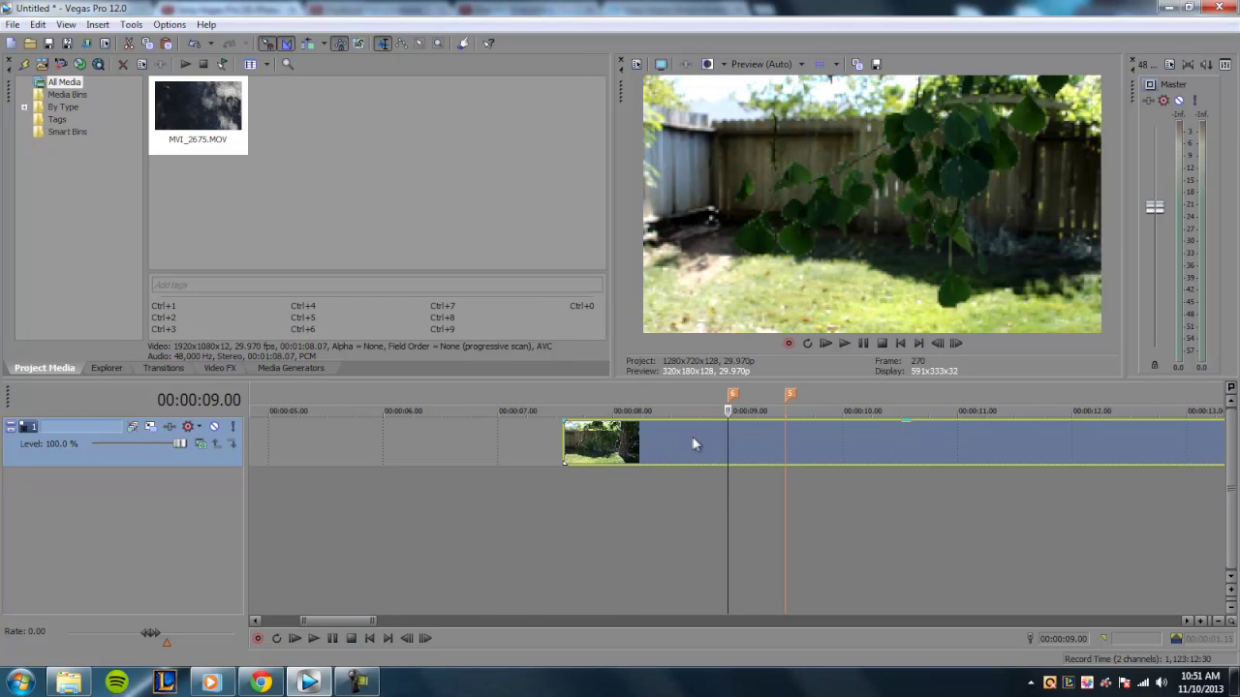
scroll(697, 445, "down", 5)
left_click(800, 456)
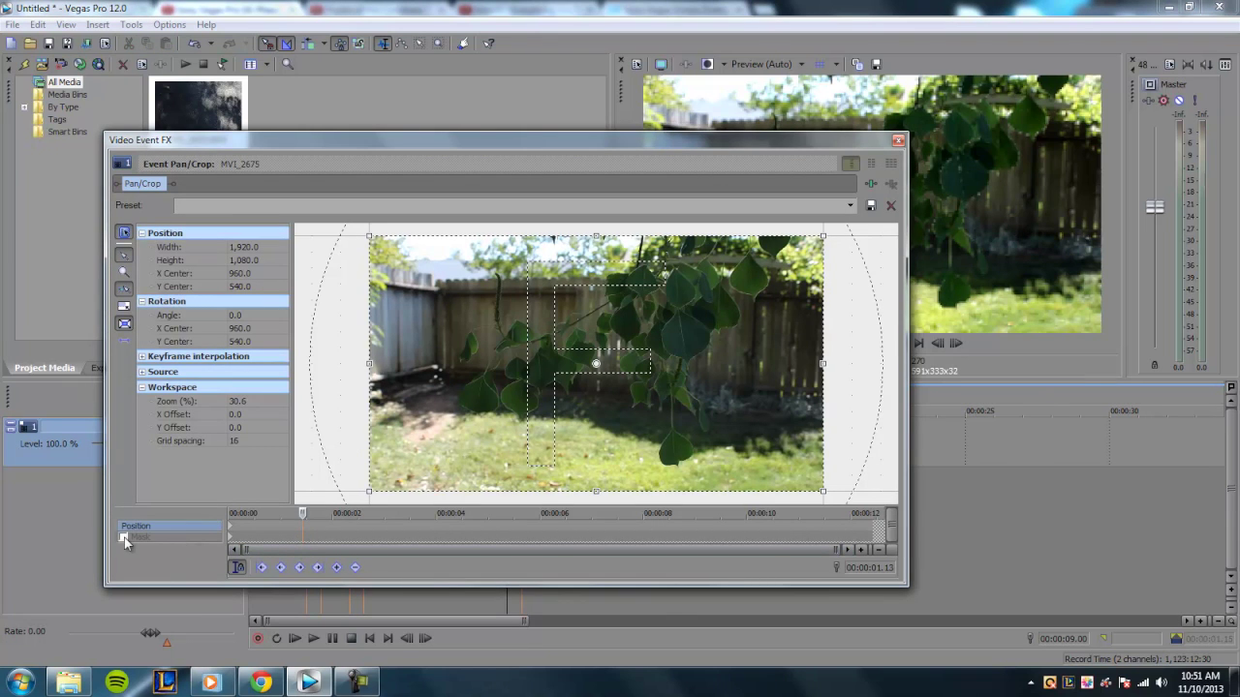
Turn on the Pan/Crop mask, adjust the workspace zoom, and select the rectangle mask tool.
left_click(123, 537)
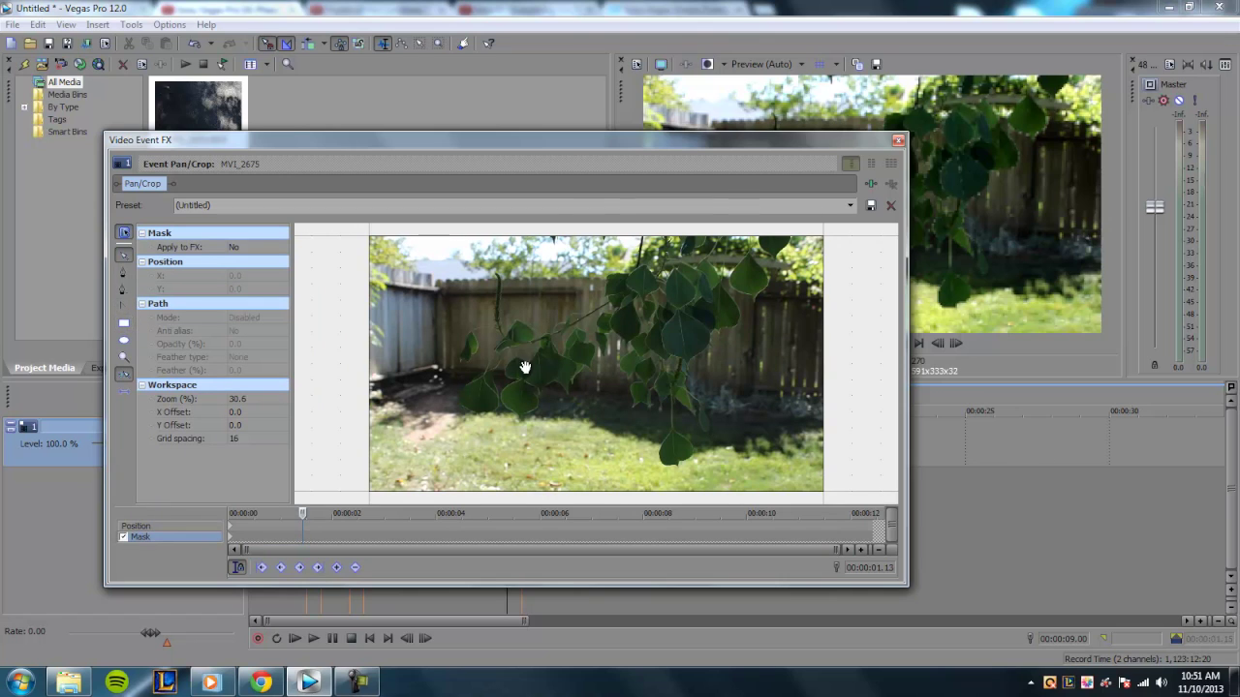
scroll(519, 368, "down", 2)
scroll(517, 372, "down", 1)
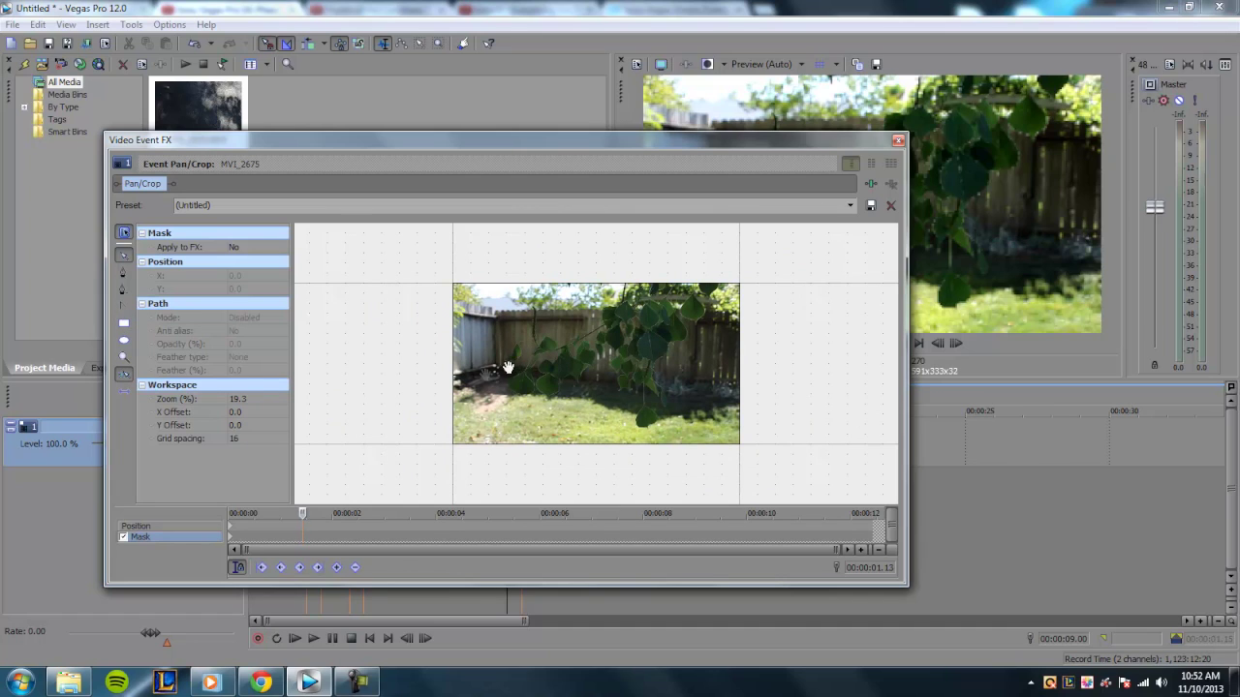
scroll(513, 373, "up", 2)
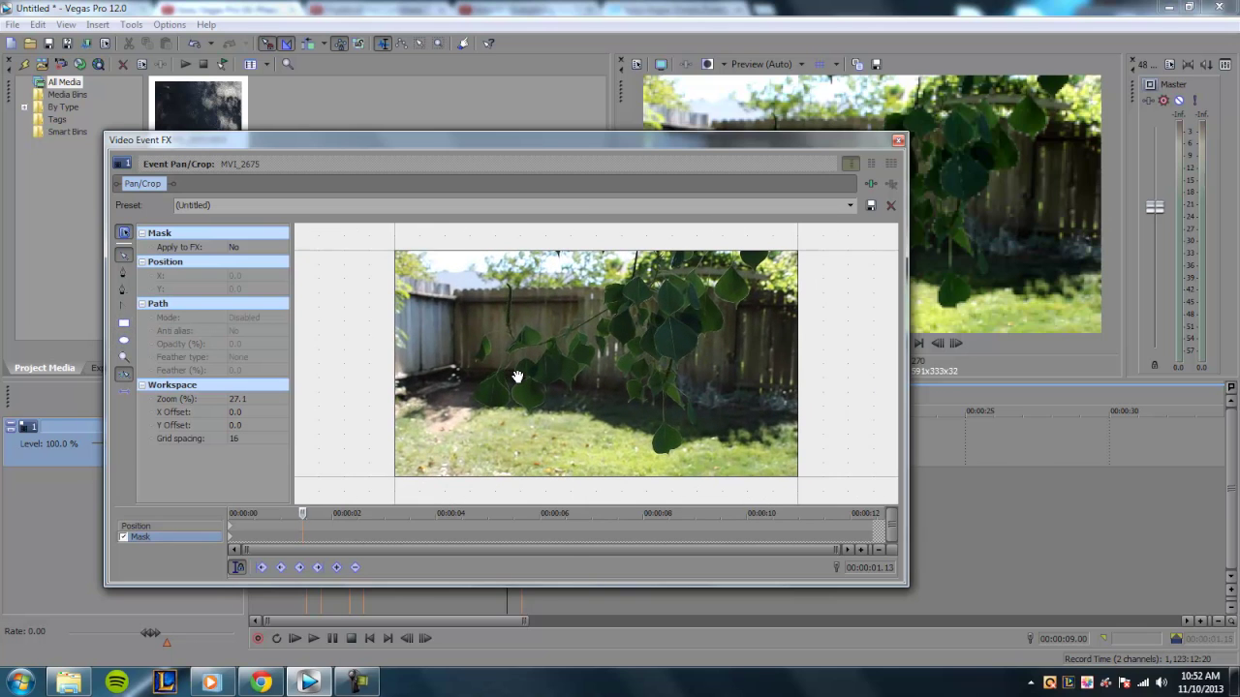
scroll(517, 377, "up", 1)
scroll(517, 377, "down", 2)
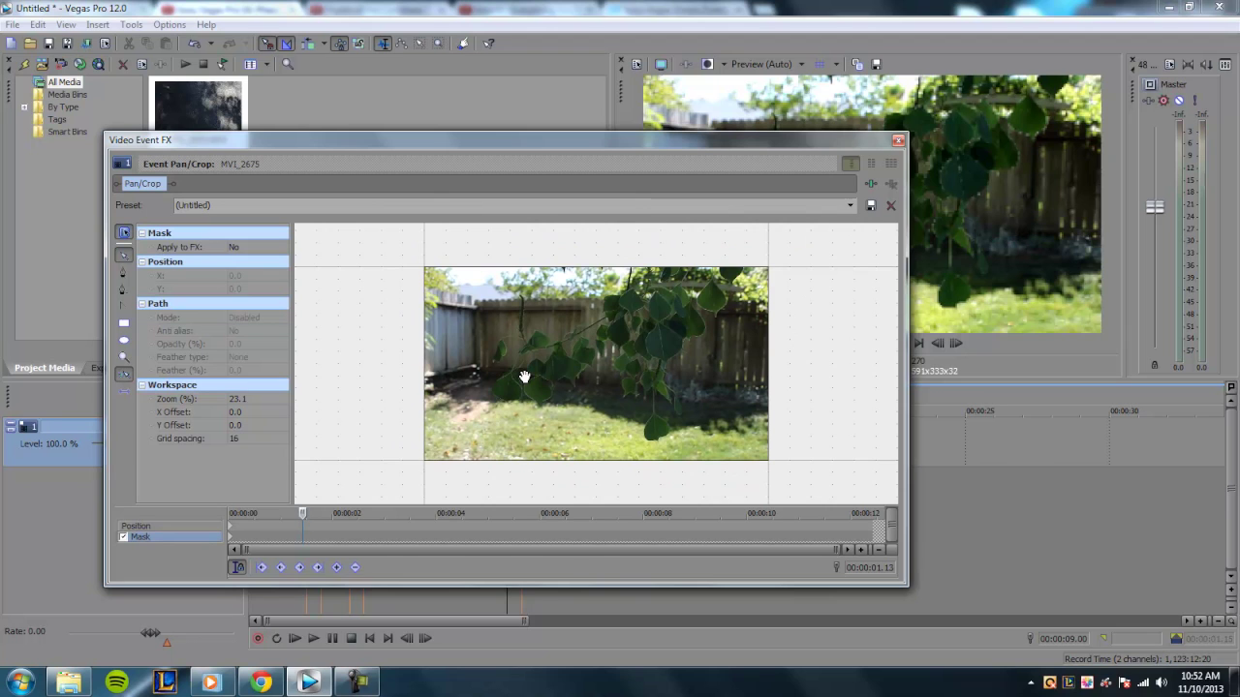
scroll(503, 399, "up", 2)
scroll(503, 399, "down", 2)
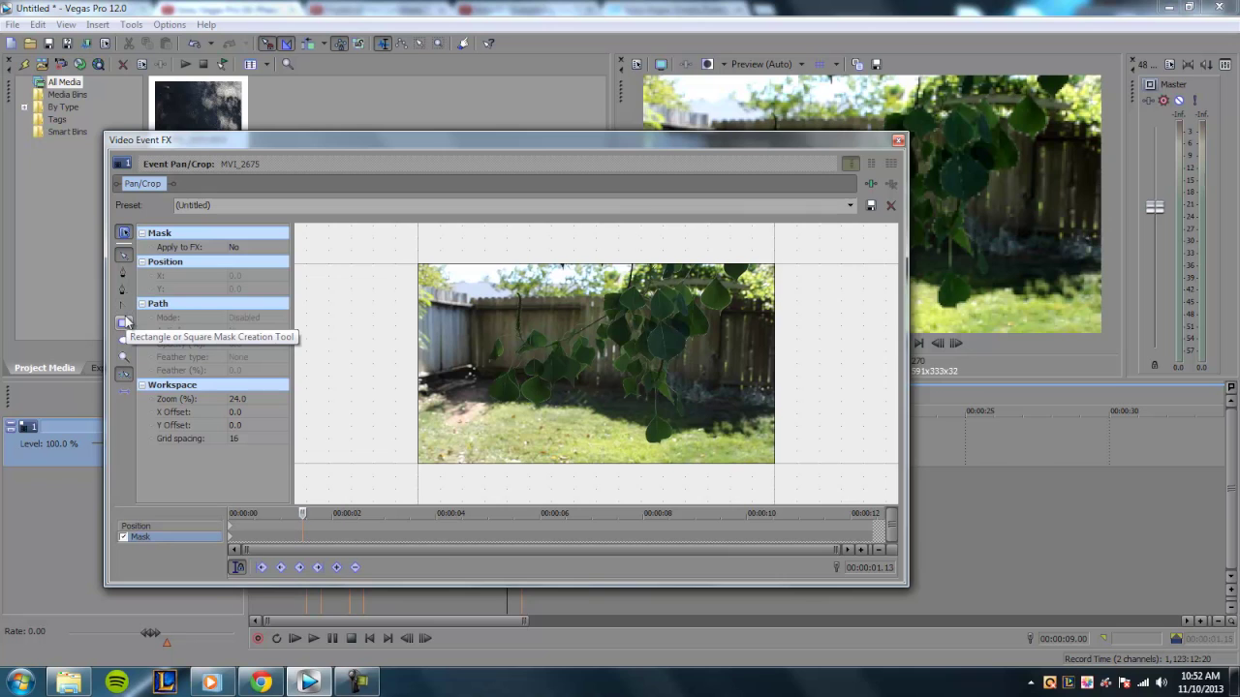
left_click(123, 324)
scroll(473, 364, "down", 1)
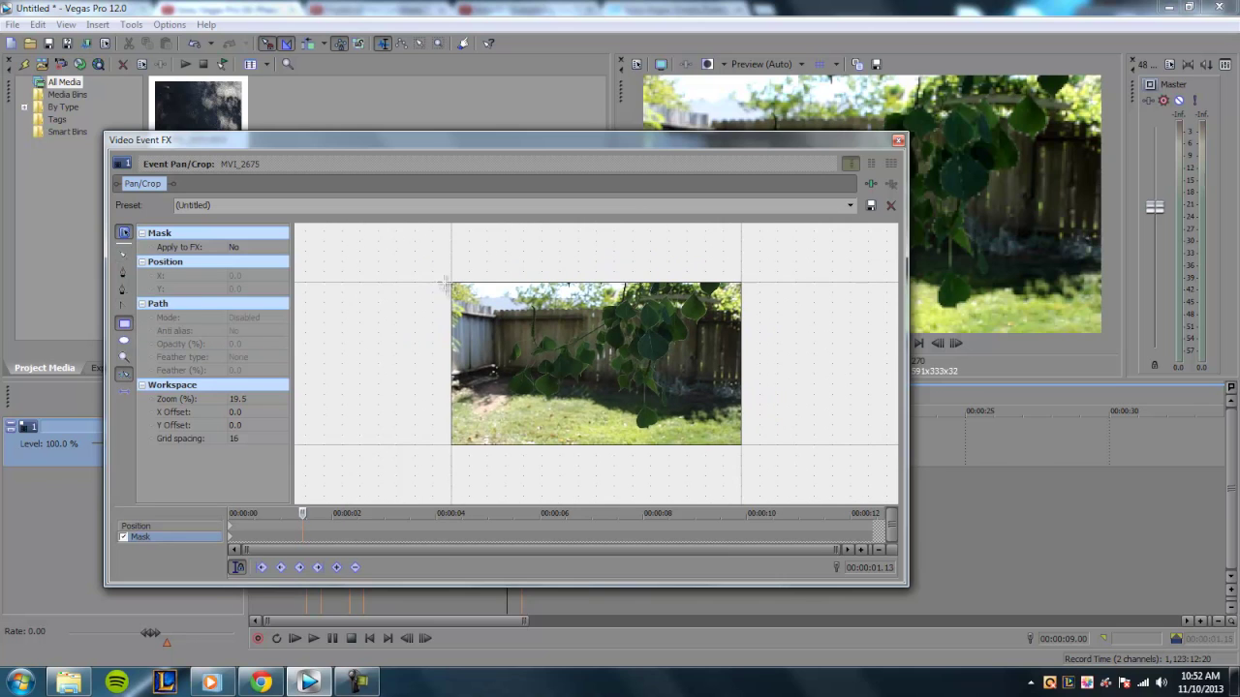
Draw a rectangle mask and push it off-frame to X 3,121.4, blacking out the preview.
left_click_drag(424, 256, 776, 481)
left_click_drag(776, 481, 776, 480)
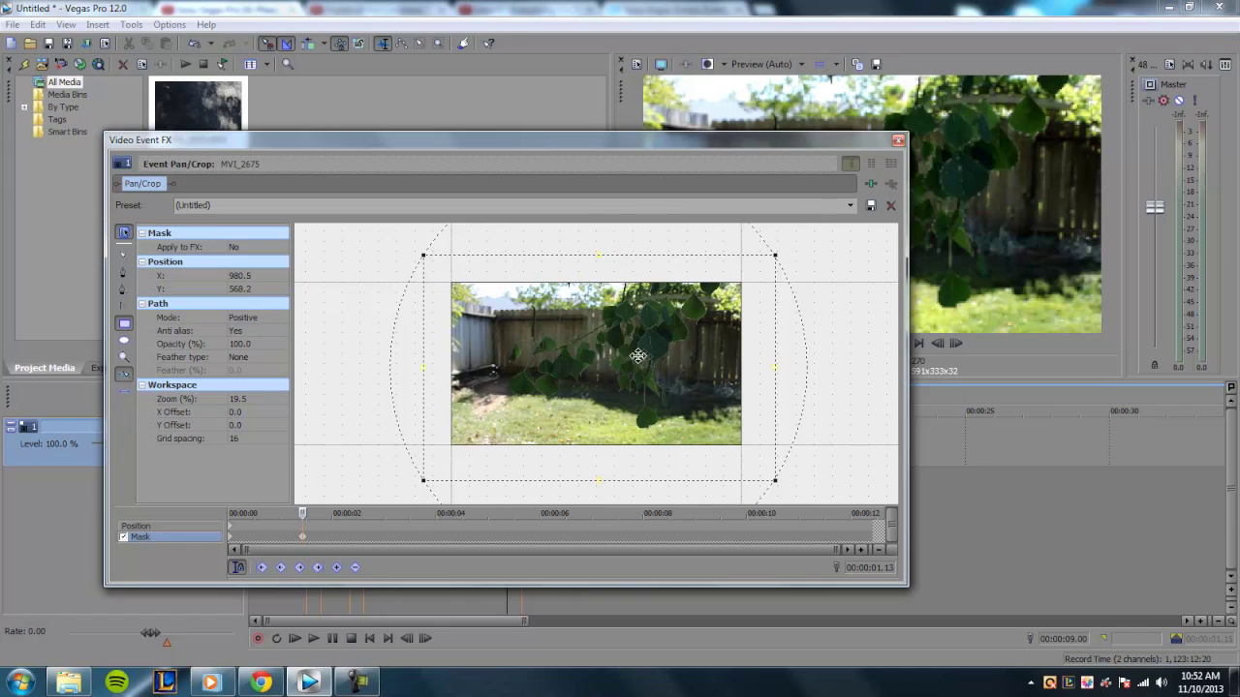
mouse_move(650, 344)
left_mouse_down()
mouse_move(682, 357)
mouse_move(655, 360)
left_mouse_up()
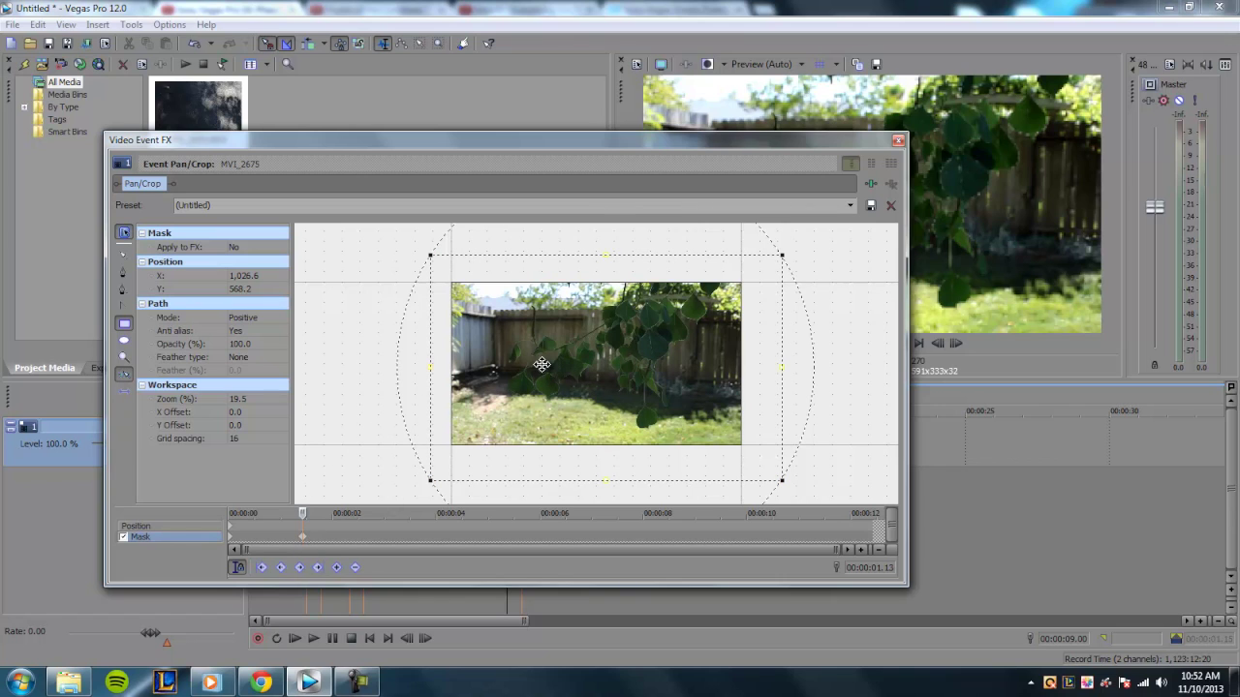
left_click_drag(541, 364, 860, 372)
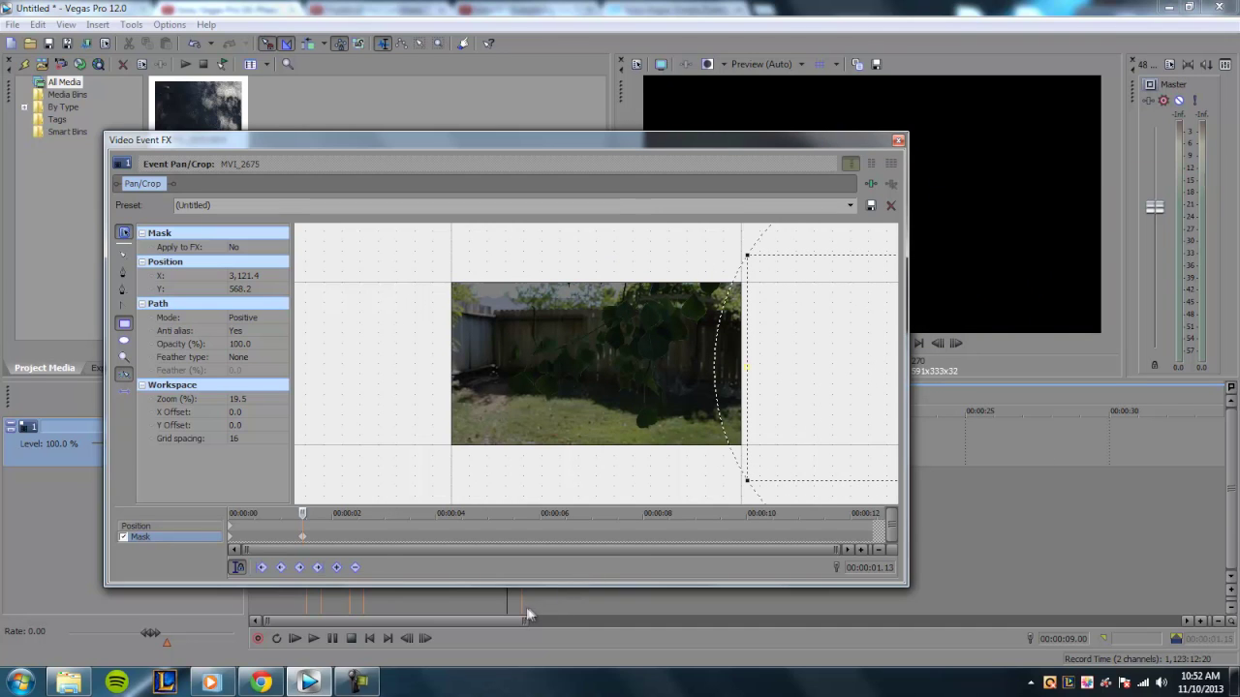
left_click_drag(635, 143, 733, 553)
At a later time, slide the mask left to X 965.1, adding a keyframe covering the frame.
left_click(522, 436)
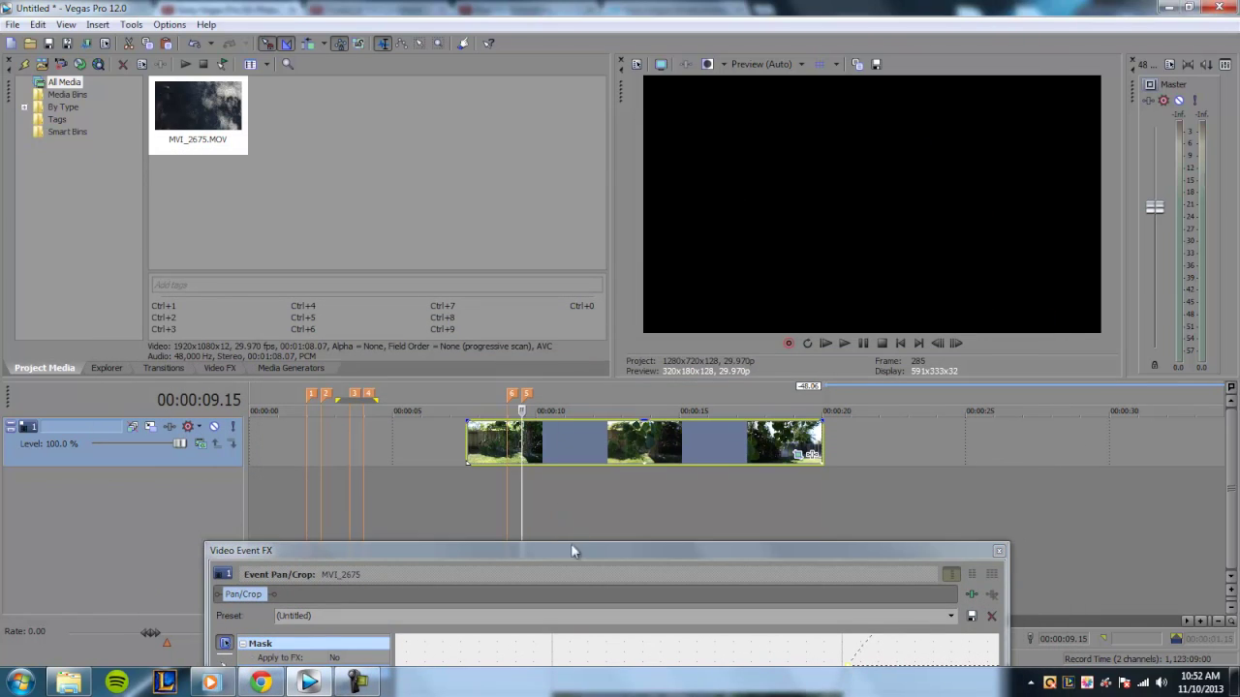
left_click_drag(571, 552, 513, 113)
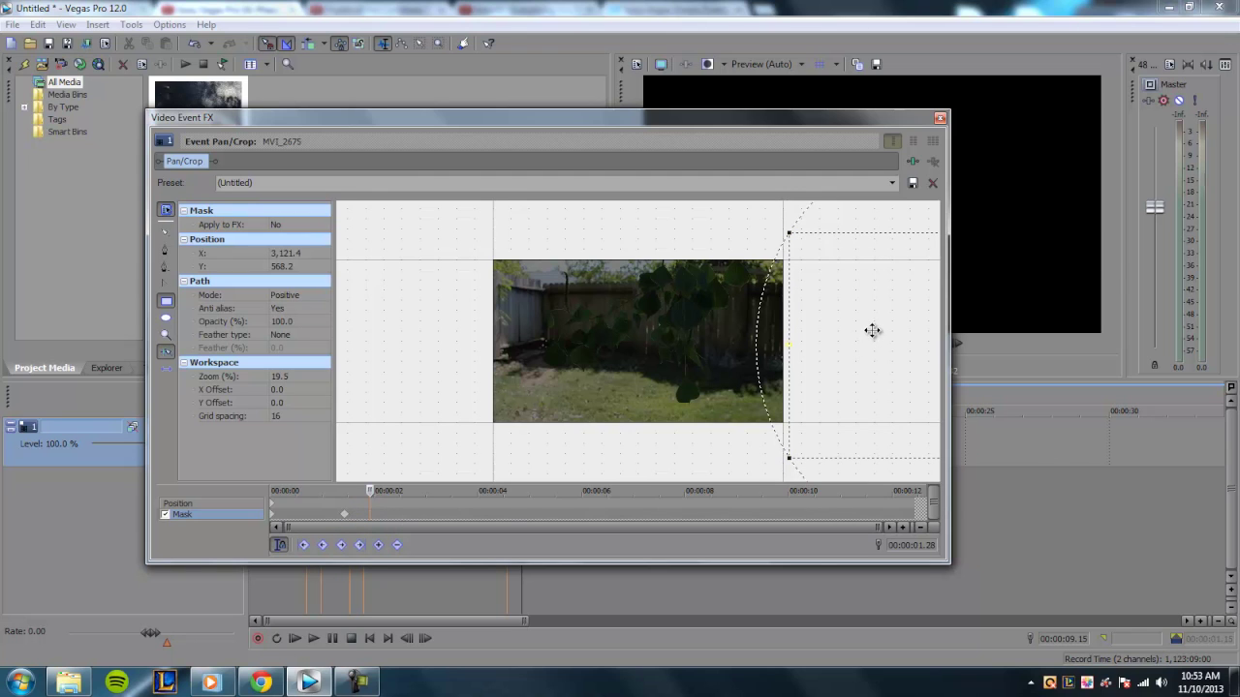
left_click_drag(873, 331, 545, 330)
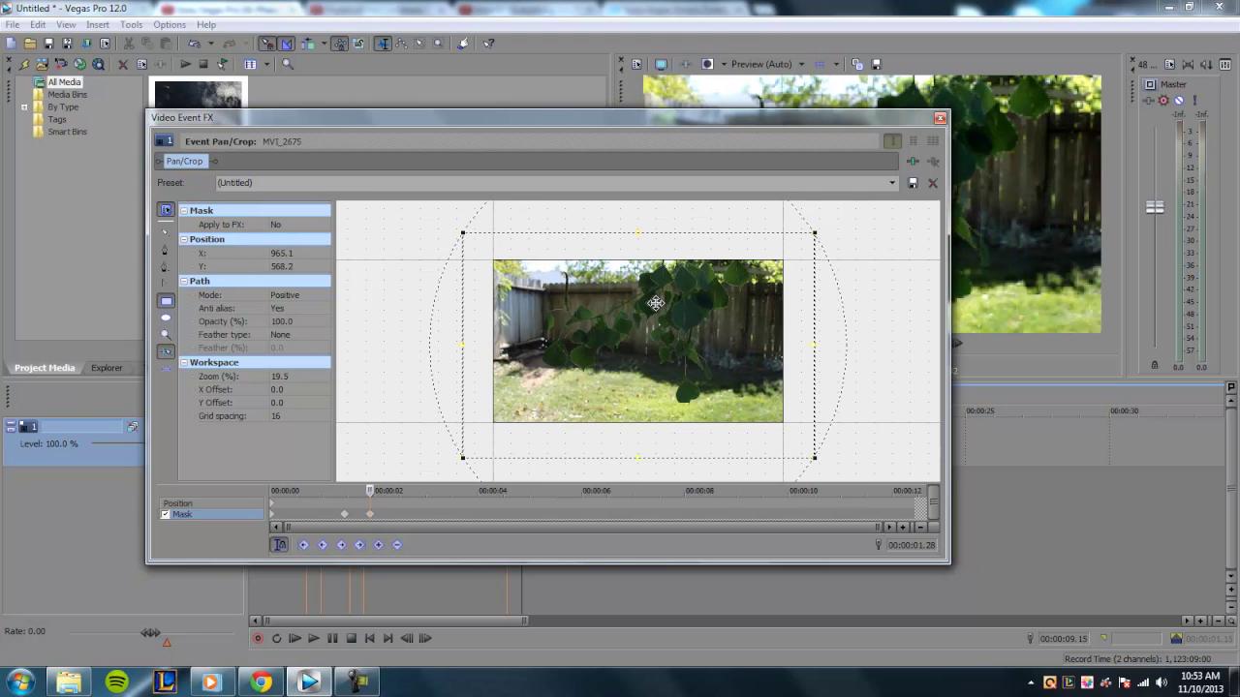
left_click(939, 118)
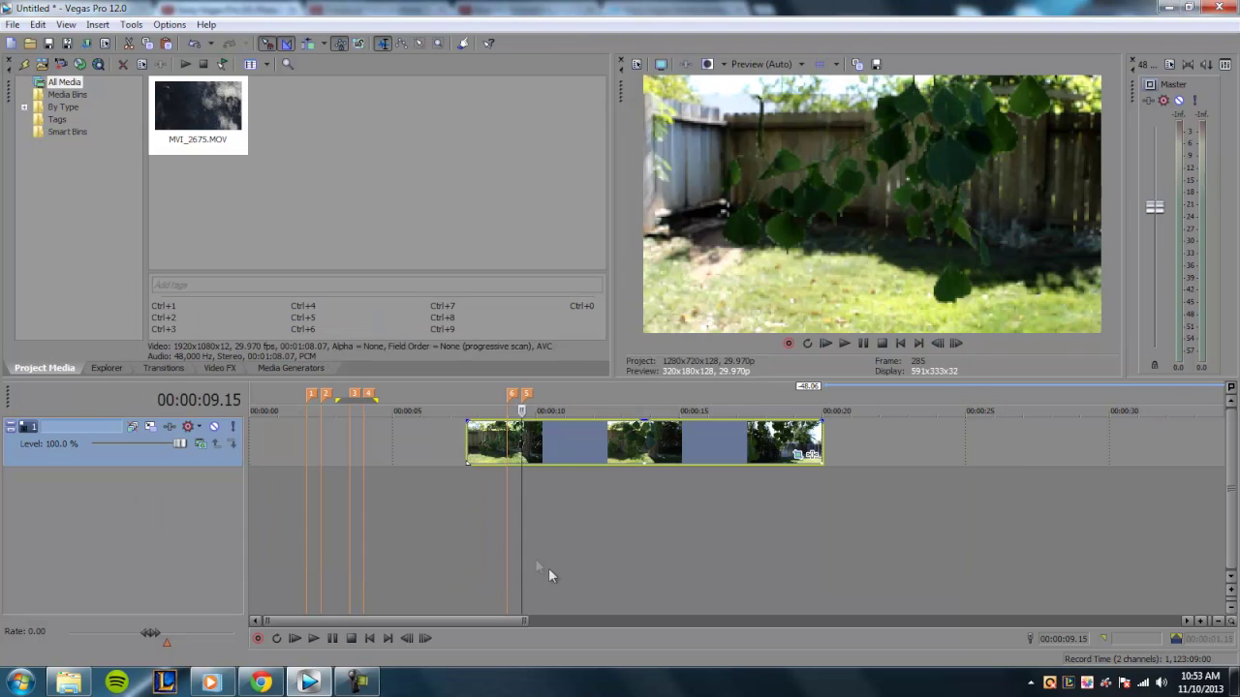
left_click(469, 435)
key("space")
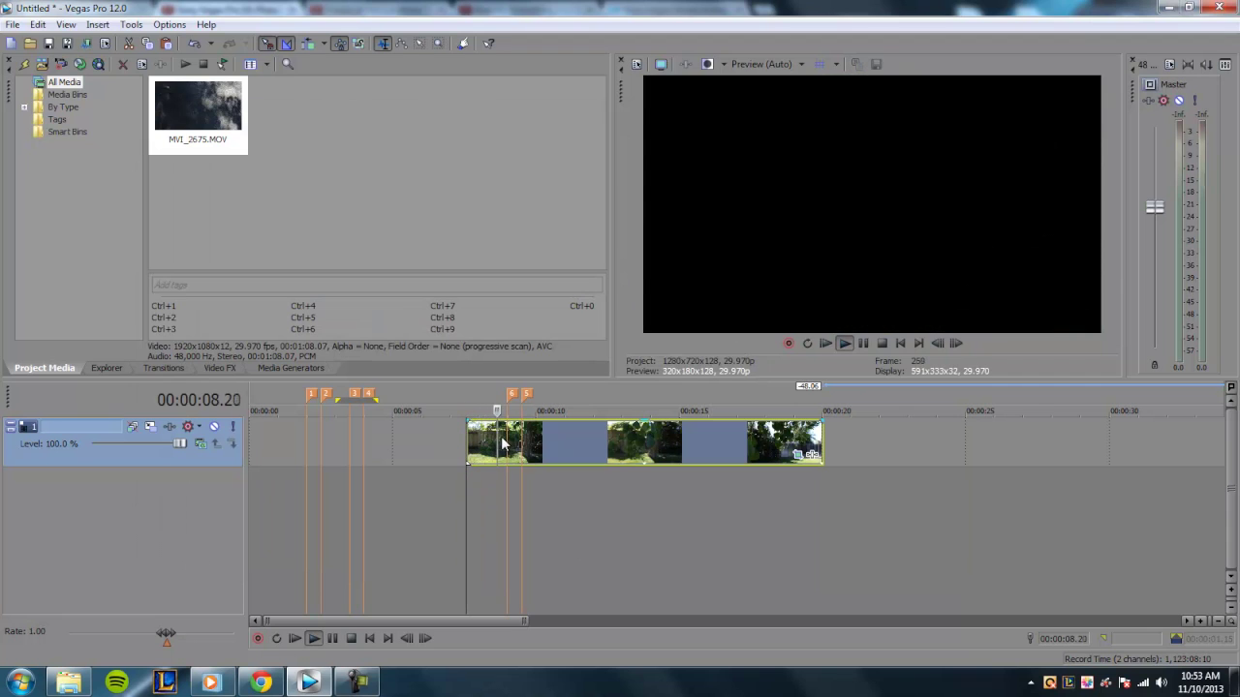
left_click(514, 443)
scroll(514, 443, "up", 3)
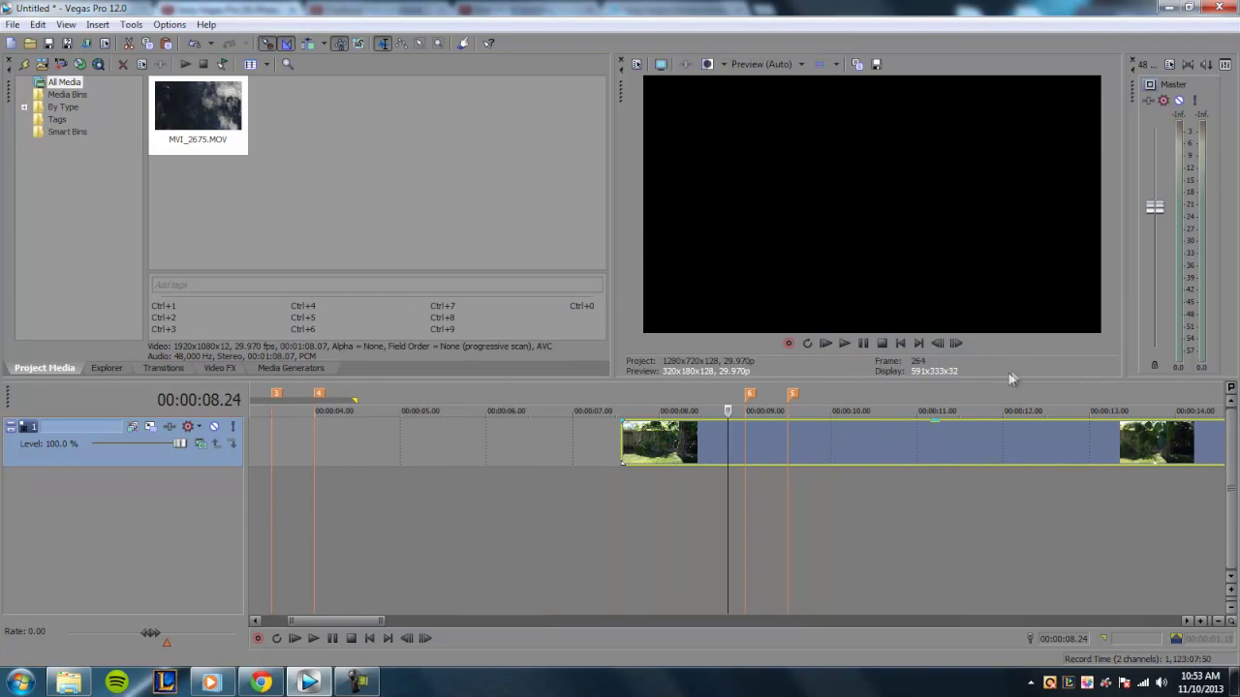
left_click(957, 344)
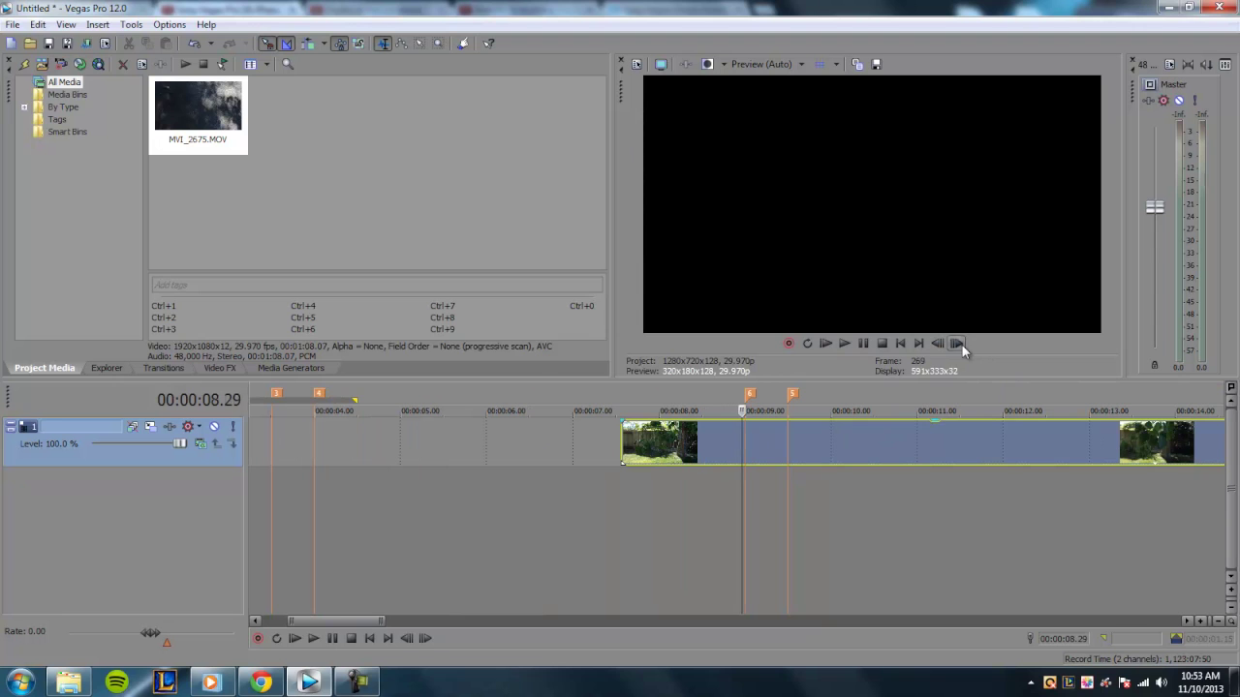
left_click(959, 344)
left_click(960, 344)
left_click(960, 344)
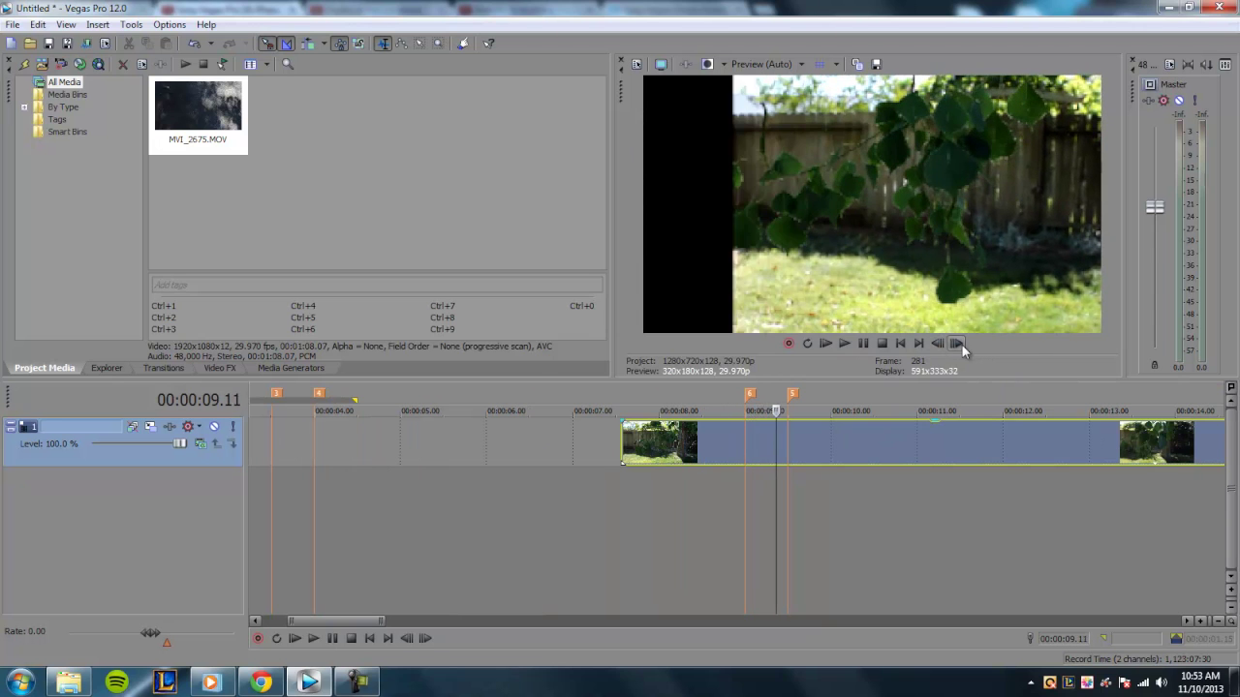
left_click(960, 344)
scroll(771, 455, "down", 3)
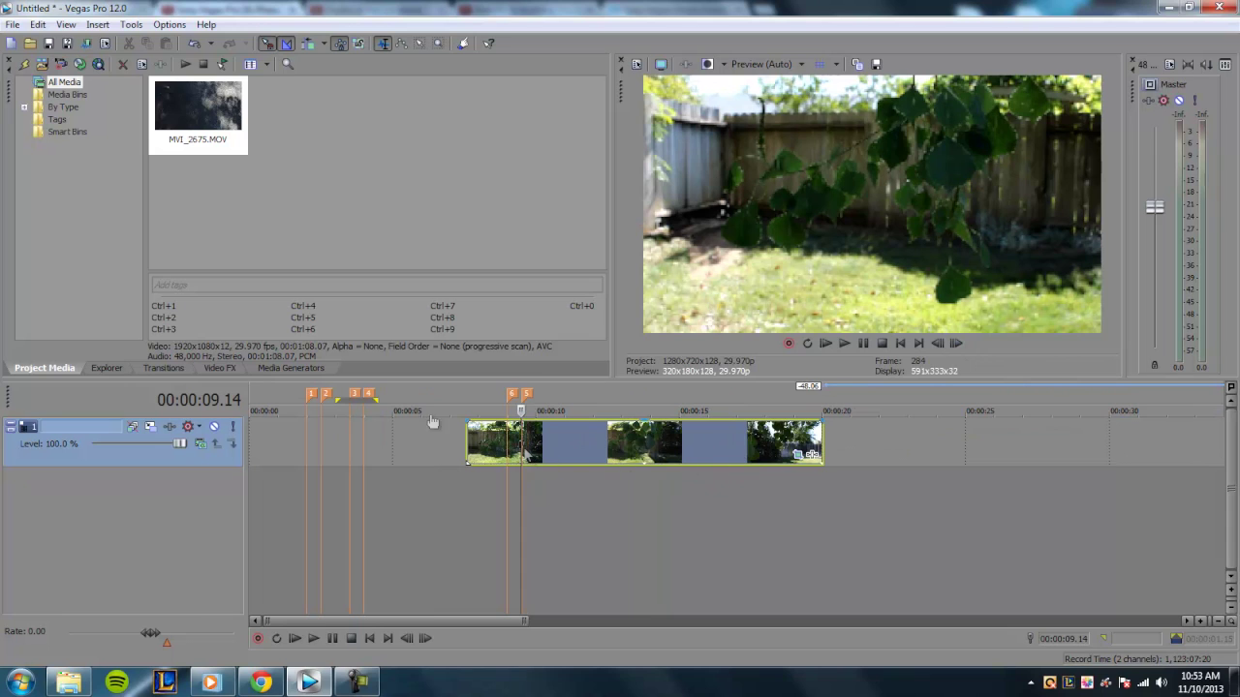
Drag the Gradient Map Red Light preset onto MVI_2675 and step ahead to check it.
left_click(206, 367)
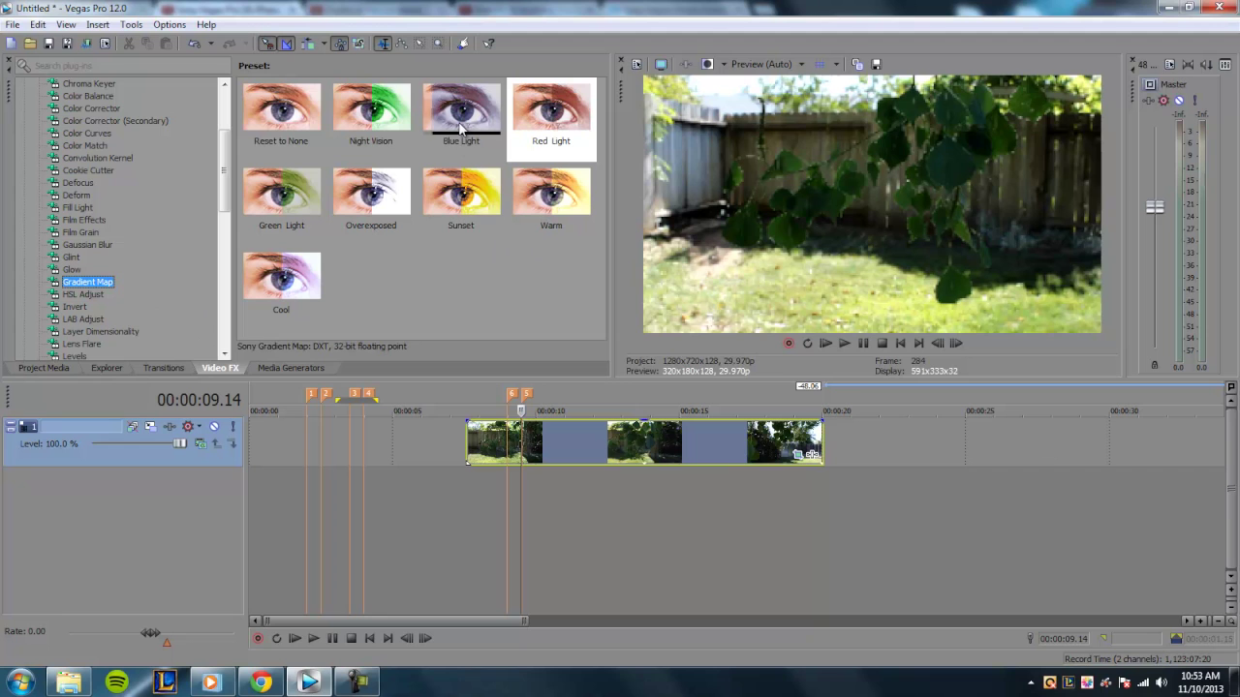
left_click_drag(550, 109, 548, 433)
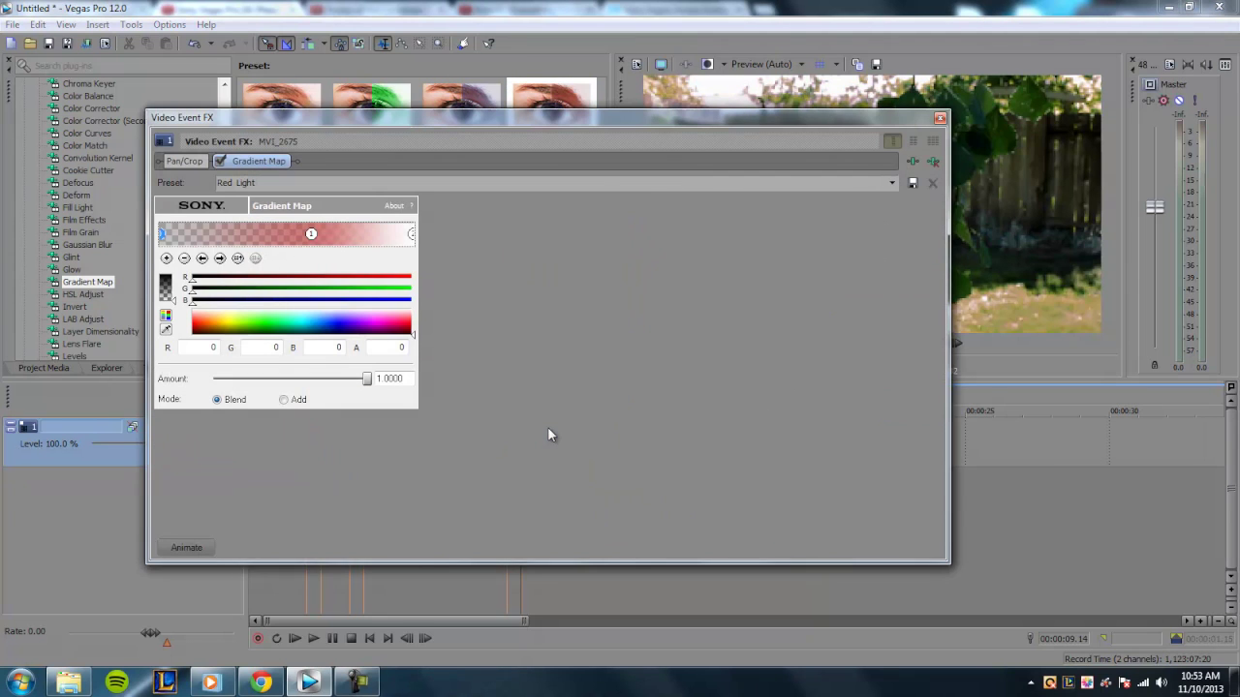
left_click(939, 118)
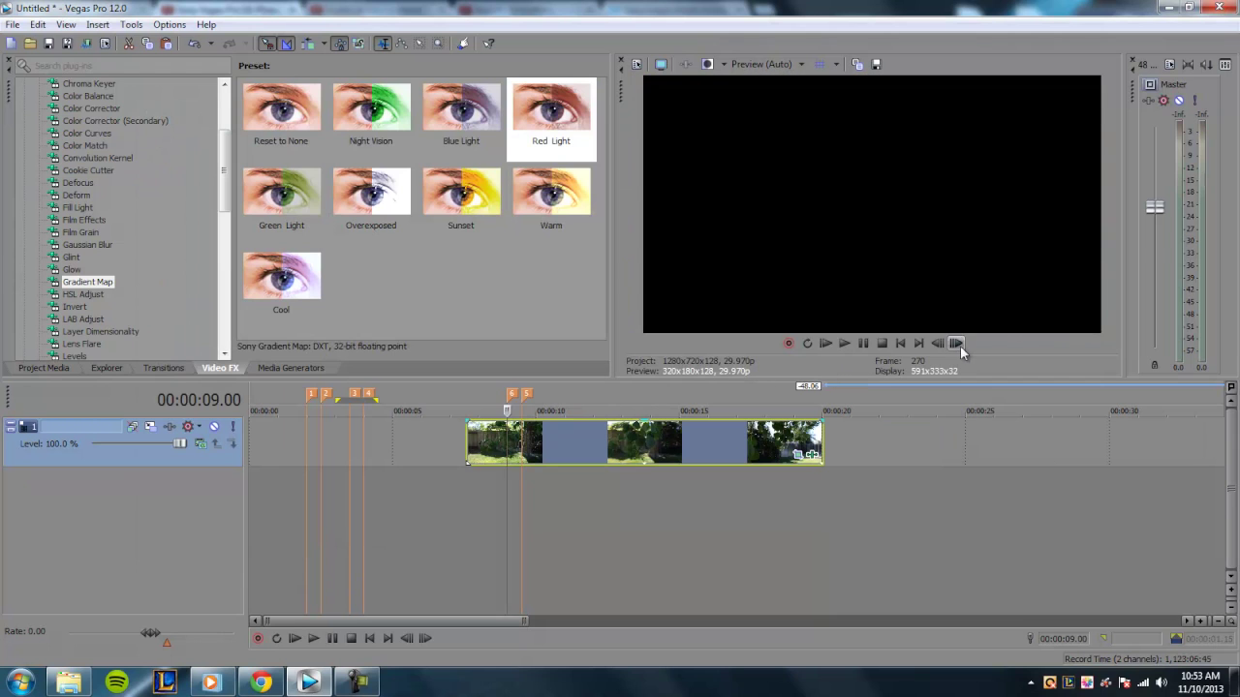
left_click(956, 343)
left_click(956, 343)
left_click(956, 343)
left_click(956, 343)
left_click(956, 343)
Step through the wipe from its start, then open the clip's Pan/Crop settings.
scroll(552, 534, "up", 5)
scroll(542, 525, "down", 2)
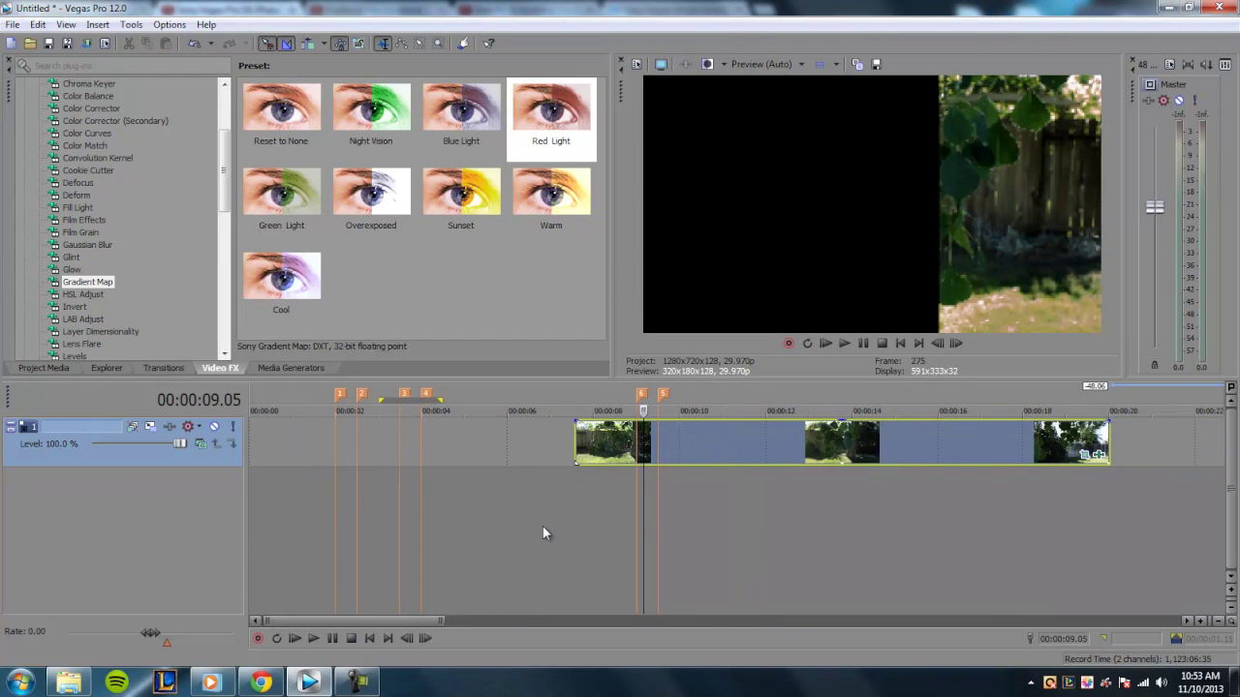
scroll(545, 533, "up", 2)
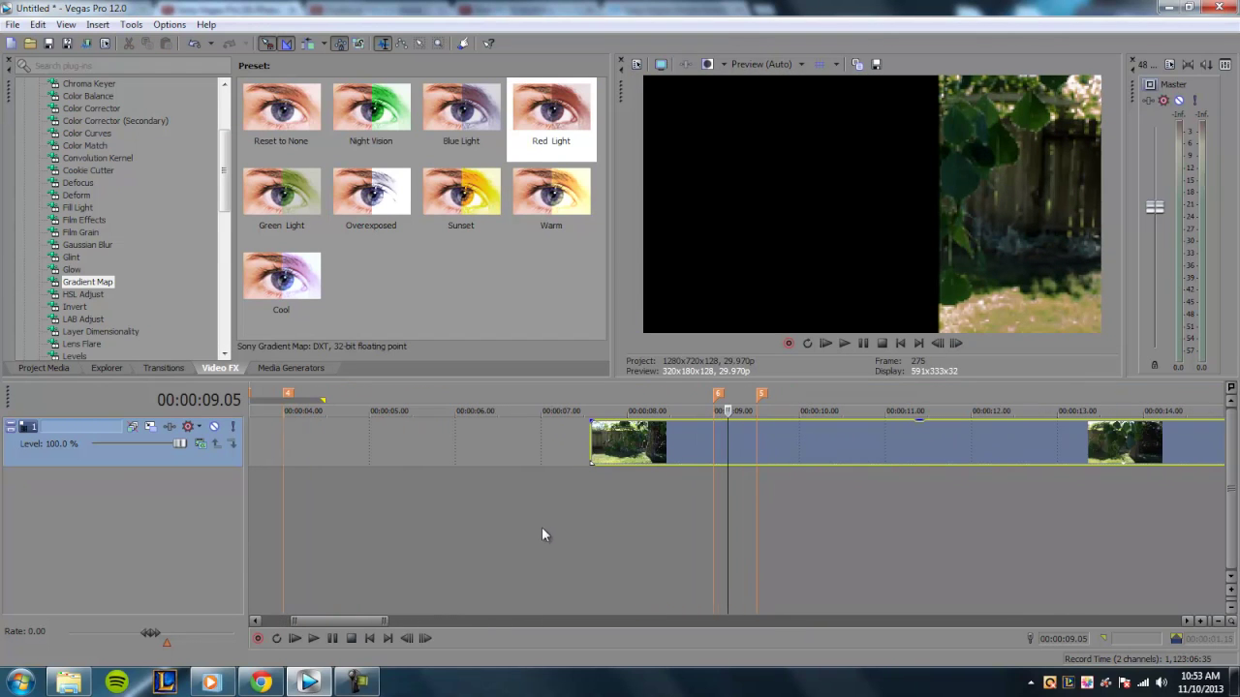
left_click(715, 447)
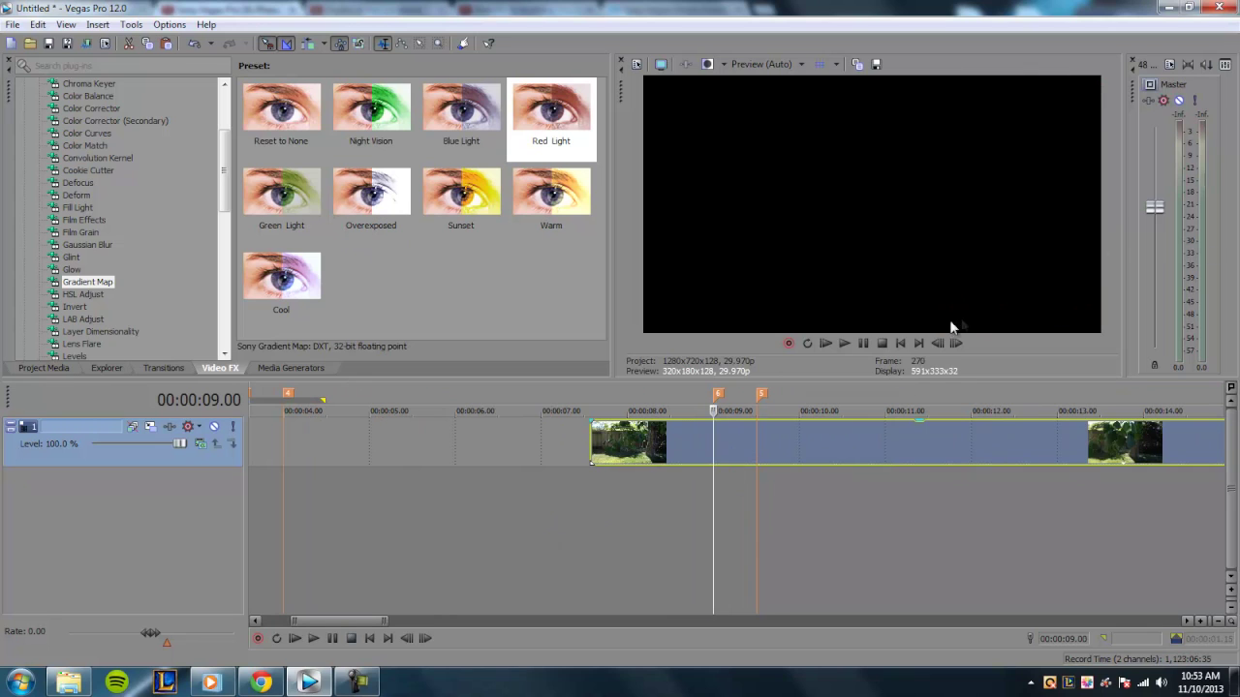
left_click(957, 344)
left_click(957, 343)
left_click(956, 344)
left_click(957, 344)
left_click(957, 344)
left_click(957, 344)
left_click(957, 343)
left_click(957, 344)
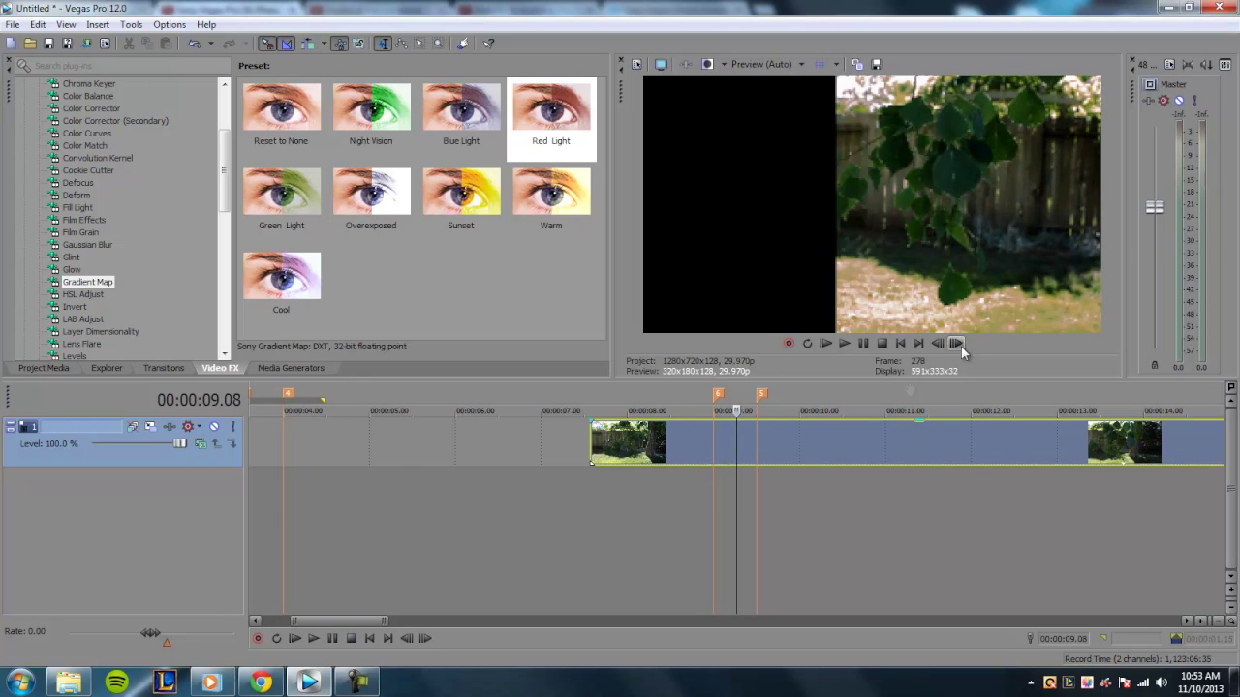
left_click(713, 443)
scroll(712, 455, "down", 3)
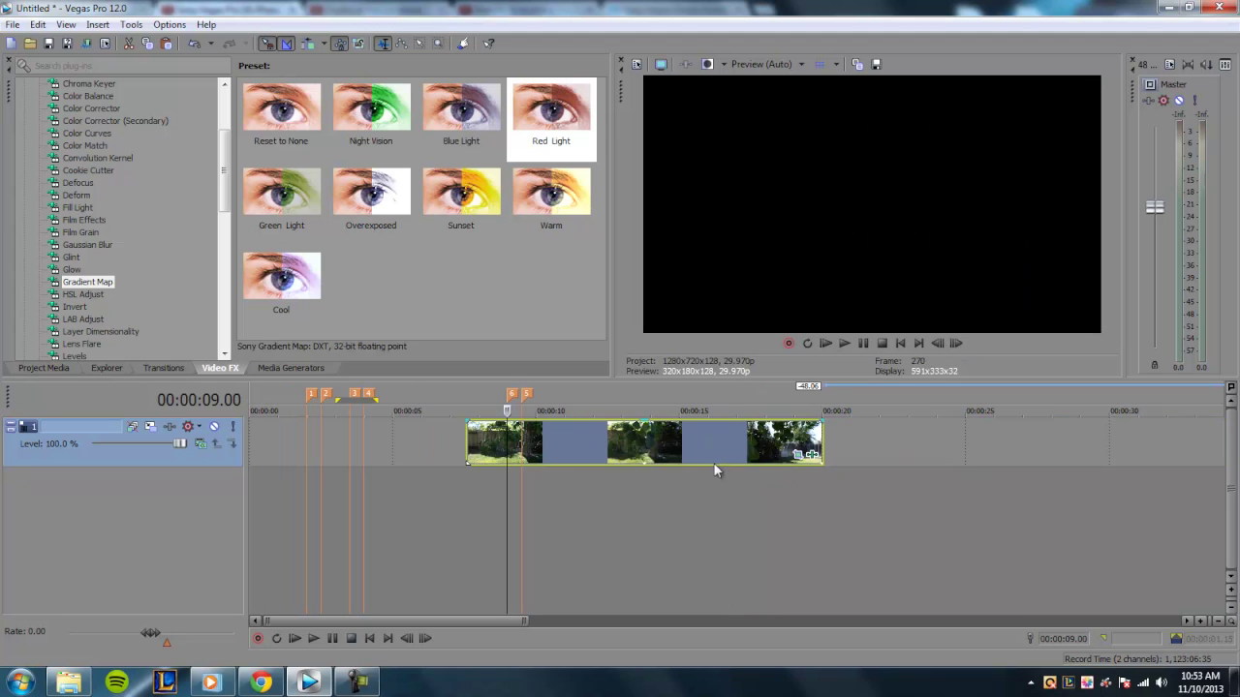
left_click(797, 455)
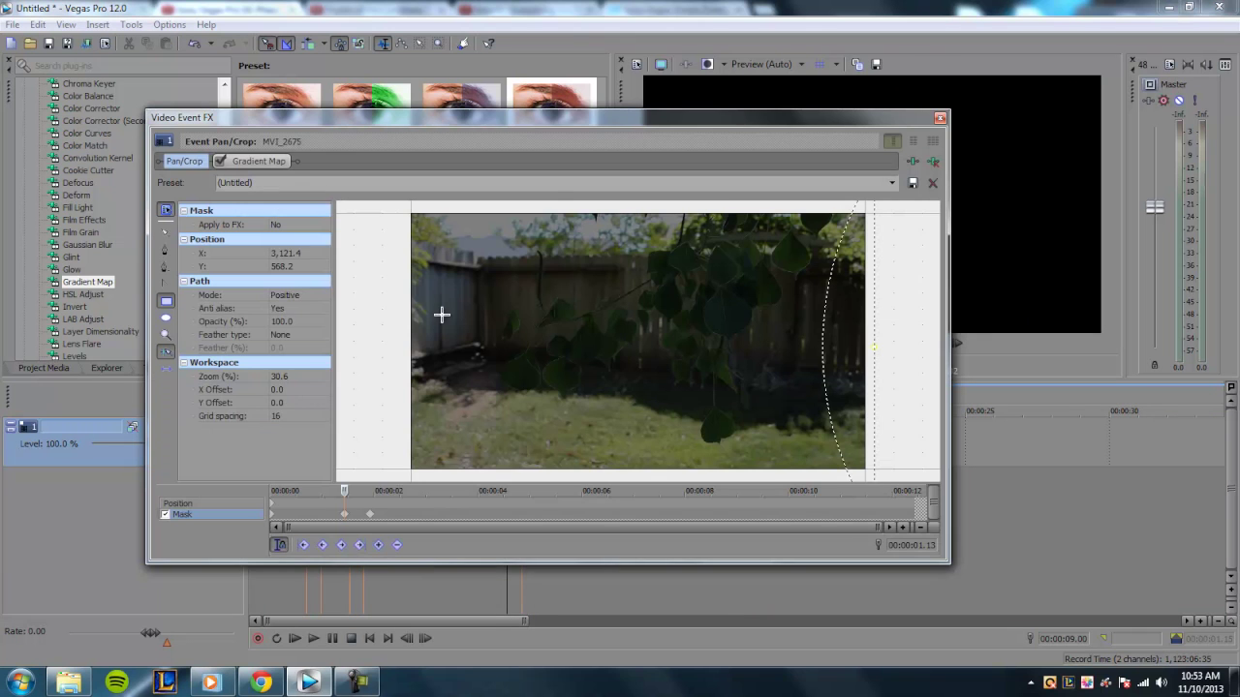
At the first mask keyframe, set the mask's Apply to FX to Yes and close the window.
left_click(371, 505)
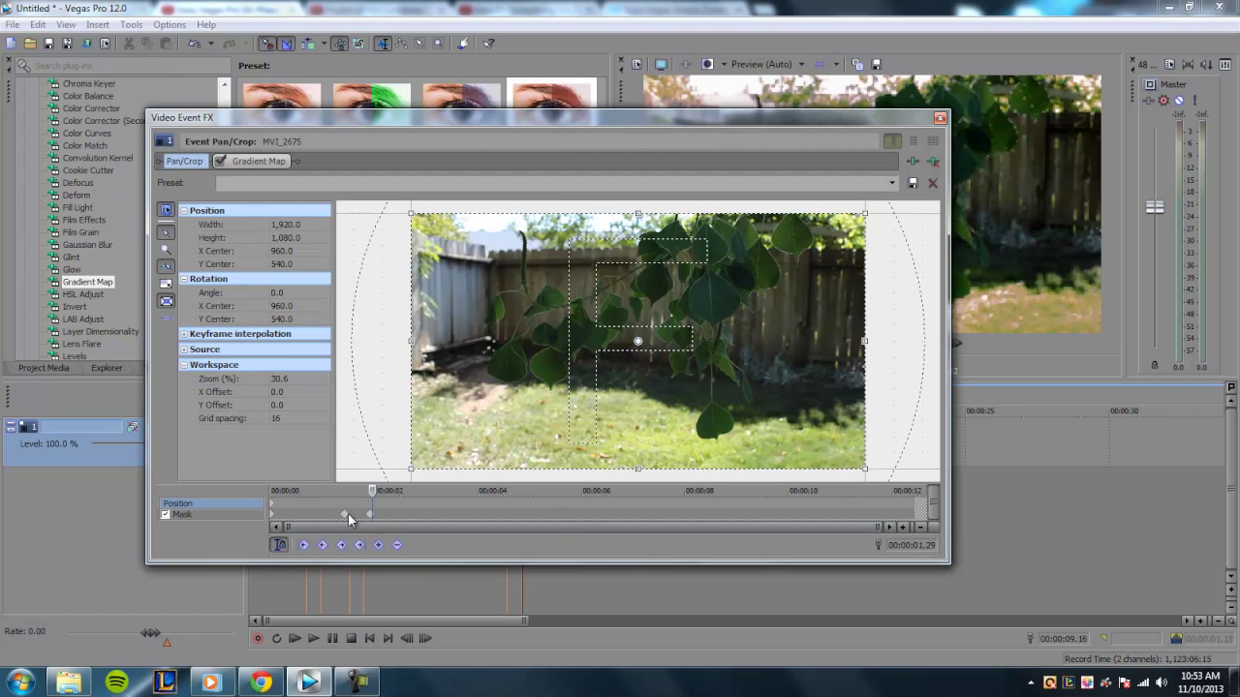
left_click(346, 513)
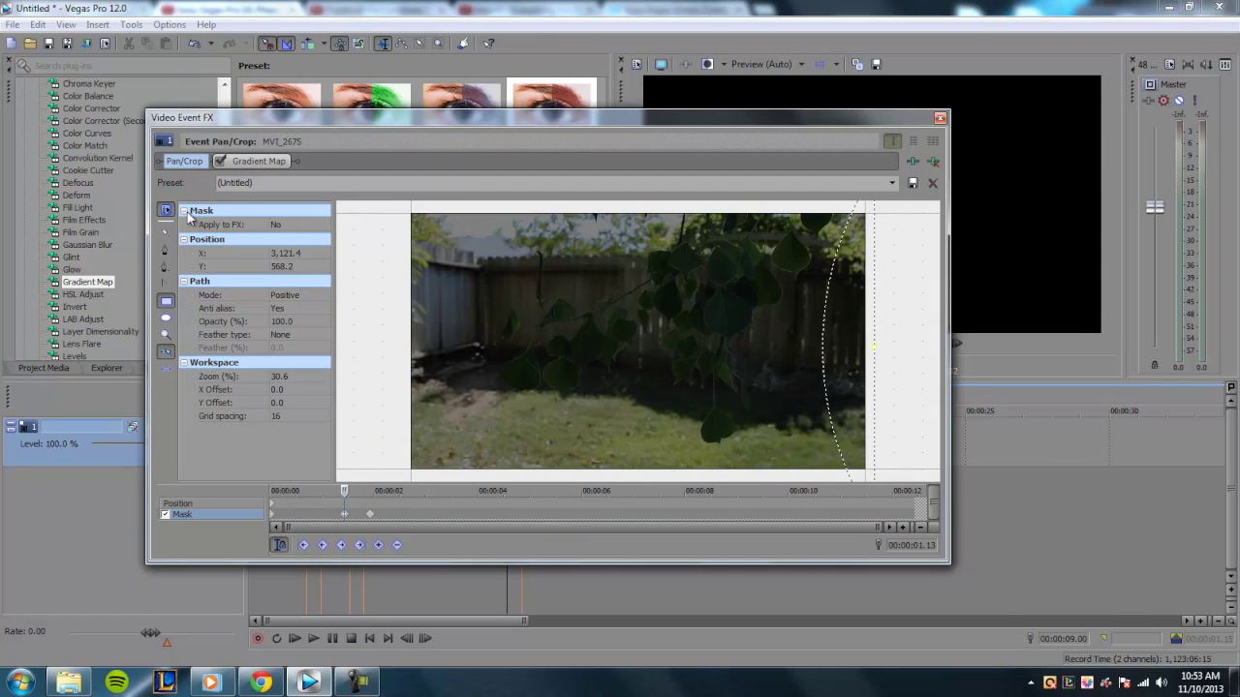
left_click(302, 224)
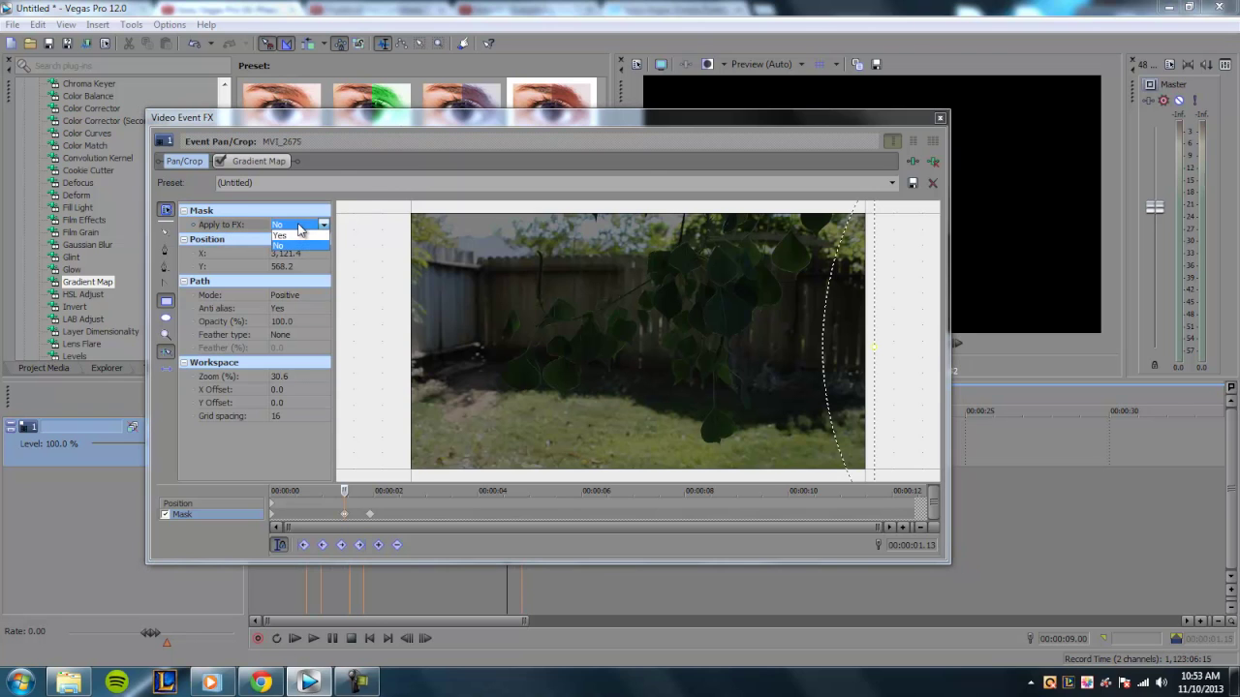
left_click(281, 236)
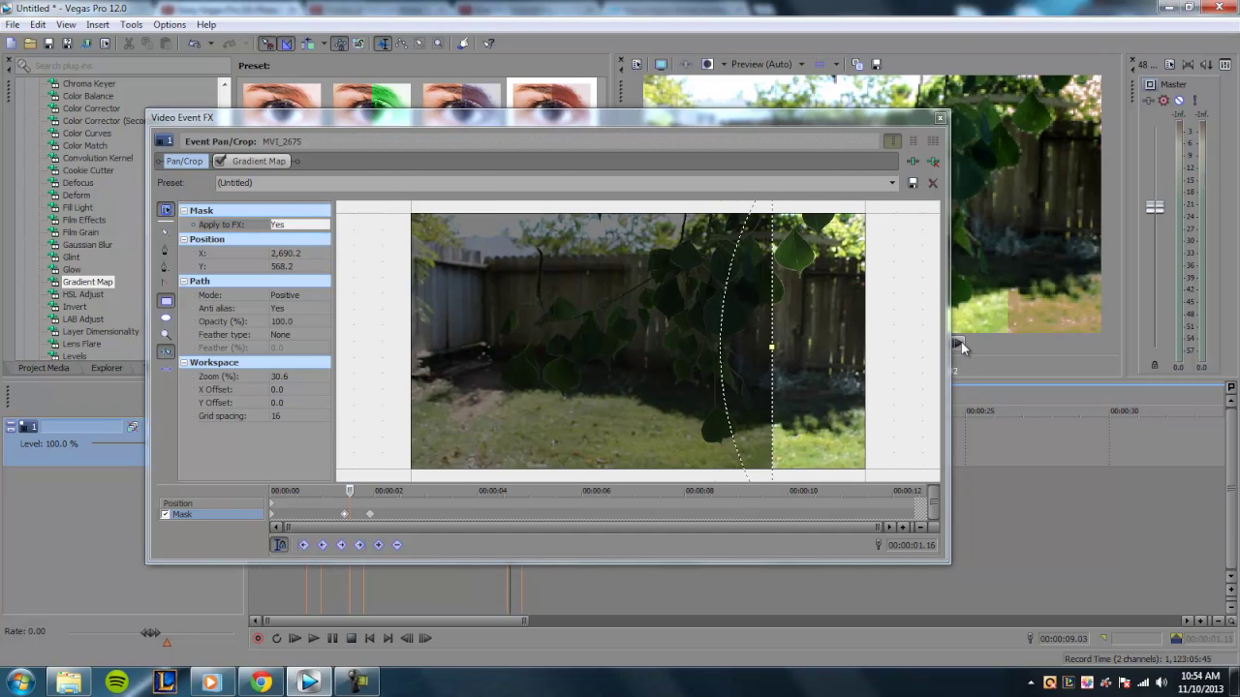
scroll(866, 316, "down", 2)
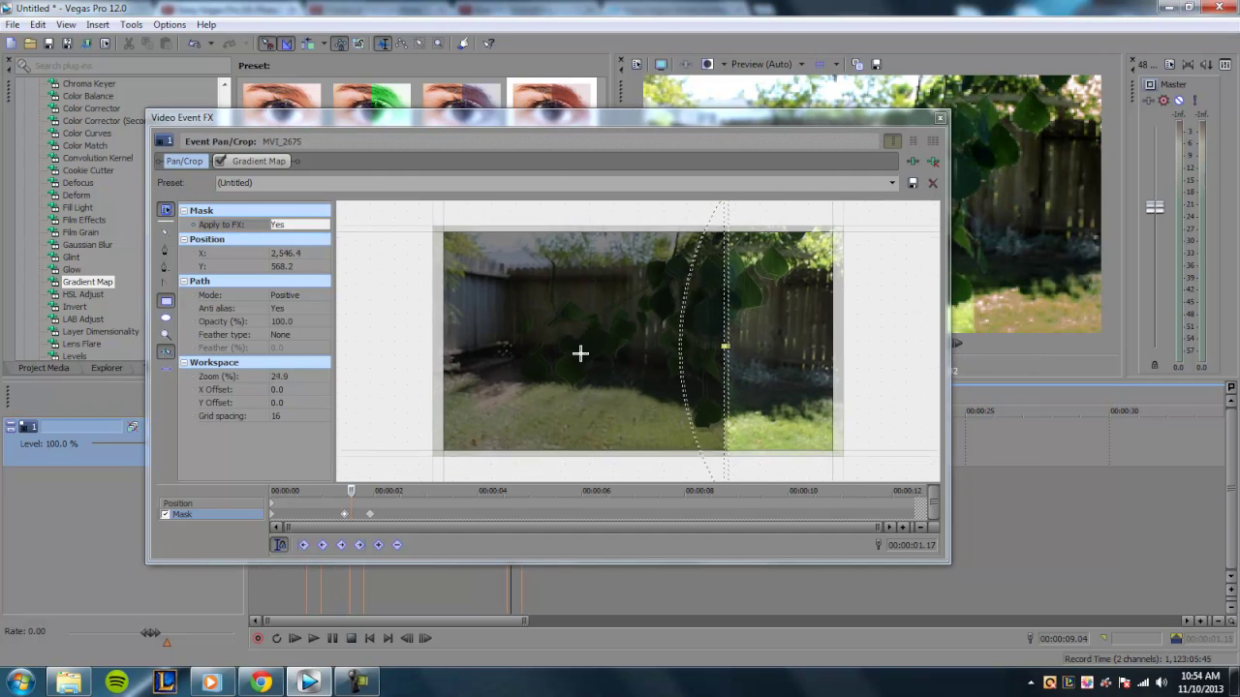
left_click(938, 121)
scroll(518, 468, "up", 5)
Step back and forth frame by frame through the wipe, ending at 09.17.
left_click(938, 345)
left_click(937, 345)
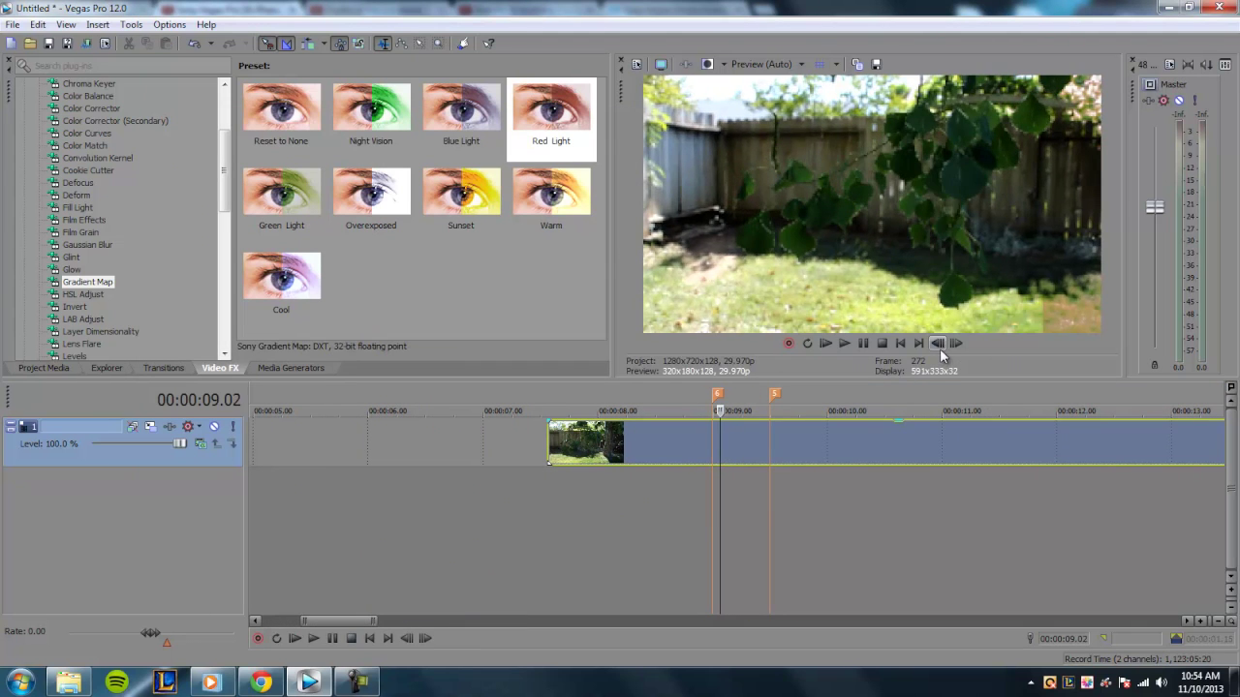
left_click(938, 343)
left_click(956, 343)
left_click(956, 343)
left_click(956, 343)
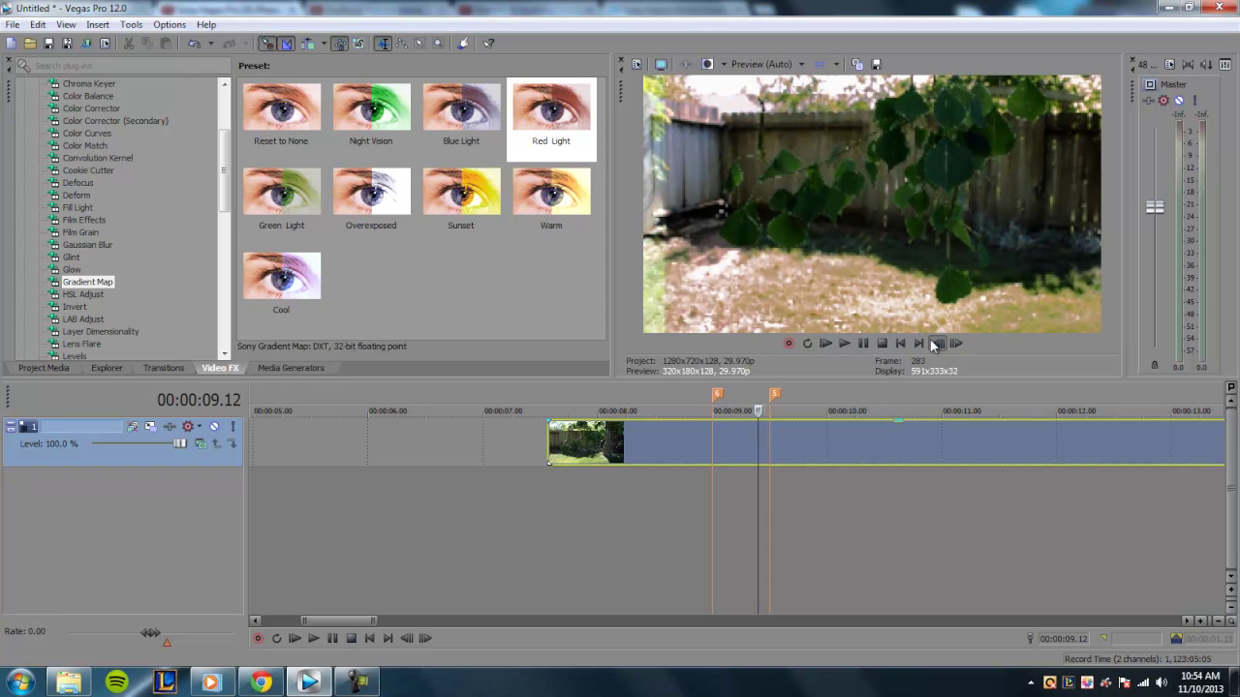
left_click(937, 343)
left_click(938, 343)
left_click(937, 342)
left_click(937, 343)
left_click(937, 343)
left_click(954, 342)
left_click(955, 343)
left_click(954, 343)
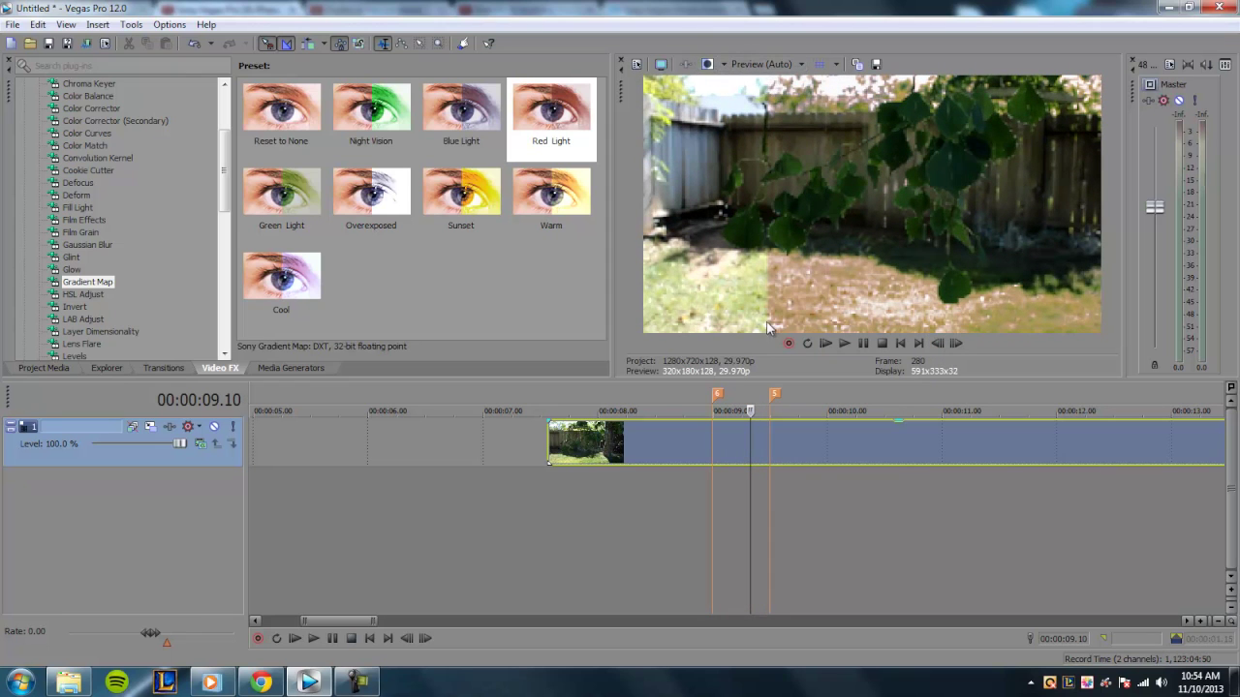
left_click(956, 342)
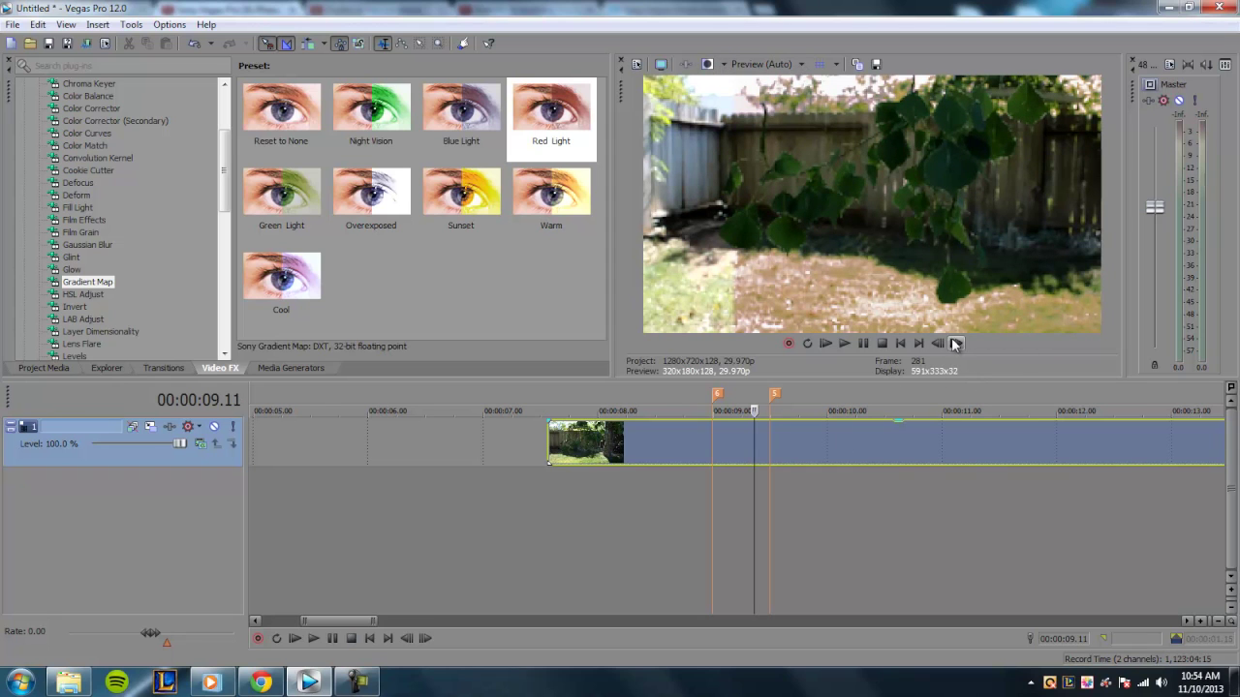
left_click(956, 342)
left_click(956, 343)
left_click(956, 343)
left_click(956, 343)
left_click(956, 343)
left_click(955, 343)
scroll(558, 466, "down", 3)
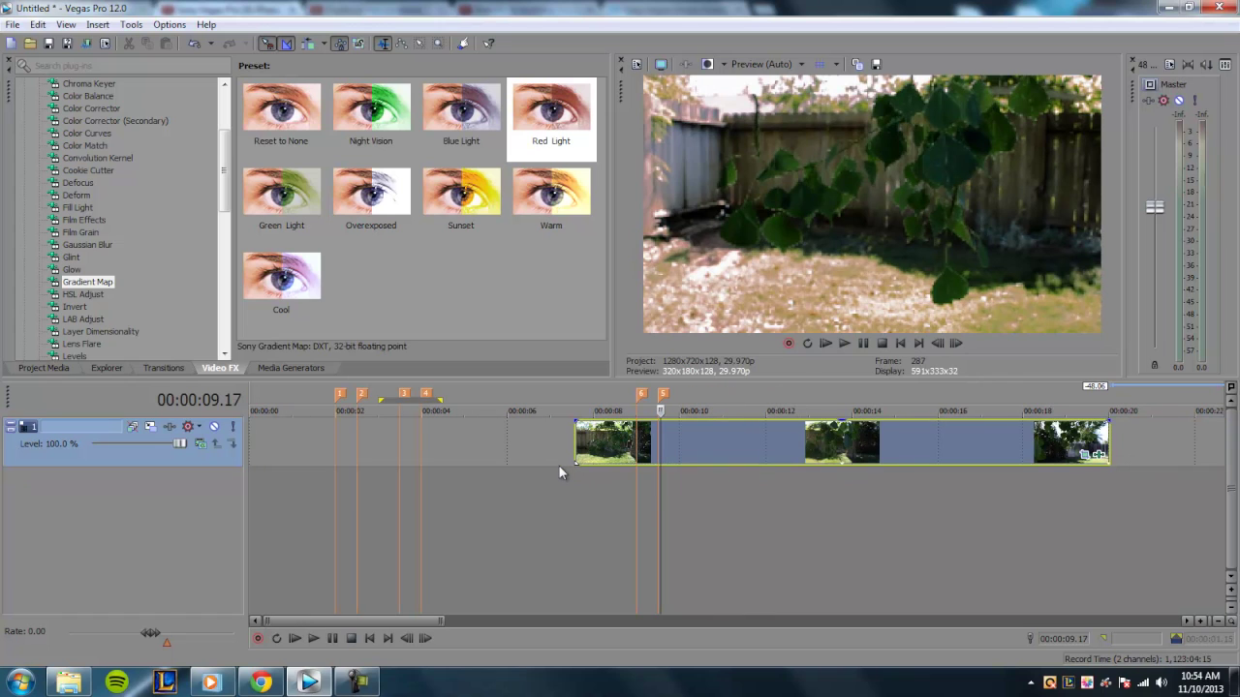
scroll(691, 444, "up", 2)
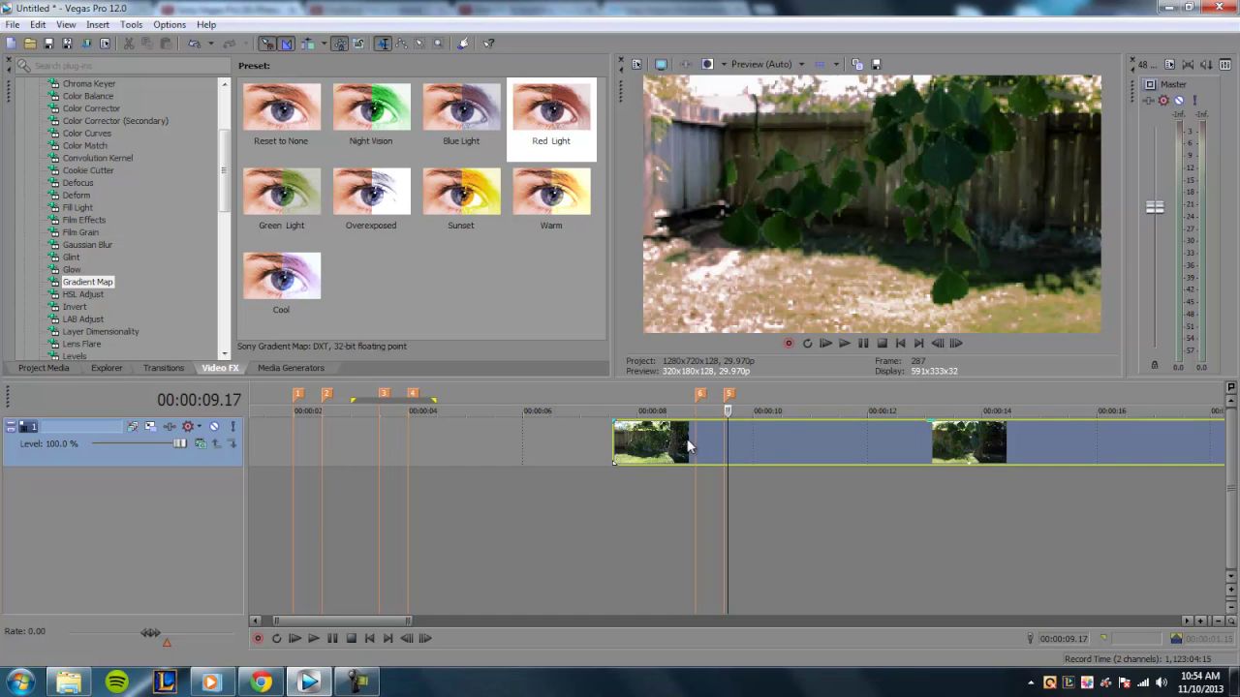
At the 9.00 marker, reapply the Red Light gradient map and open the clip's Pan/Crop mask editor.
left_click(698, 448)
scroll(581, 460, "down", 3)
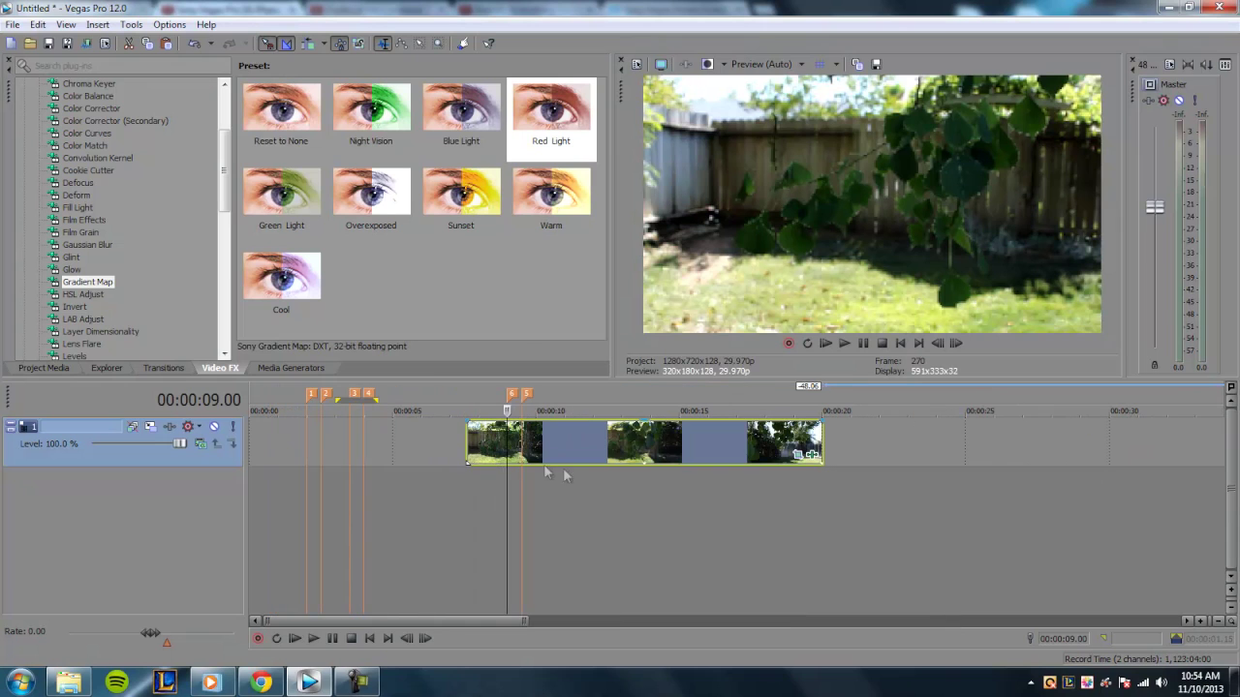
left_click_drag(811, 458, 812, 460)
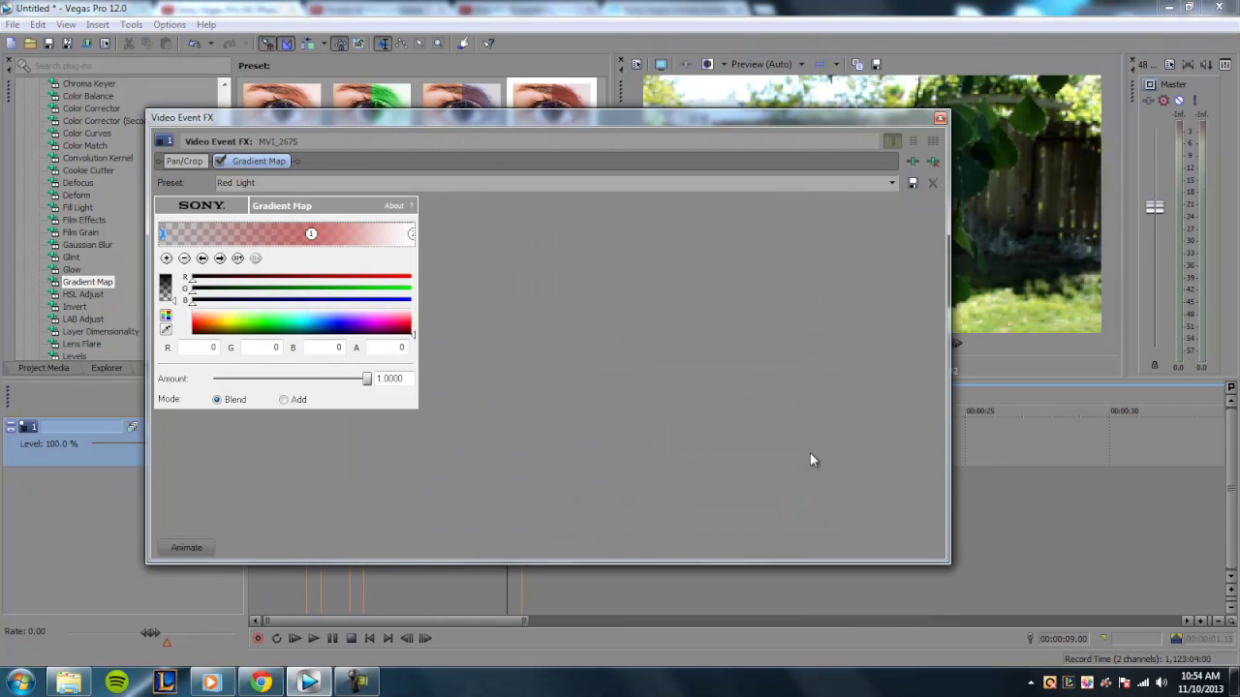
left_click(940, 119)
scroll(1003, 447, "up", 3)
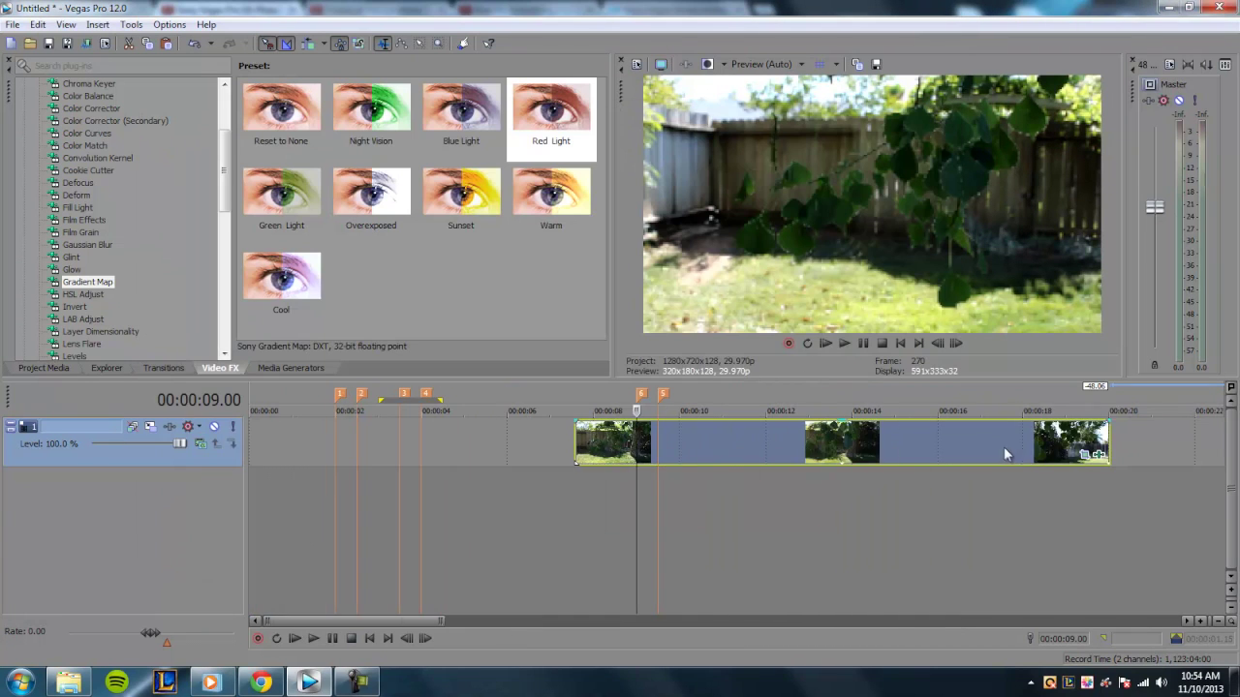
left_click(1086, 459)
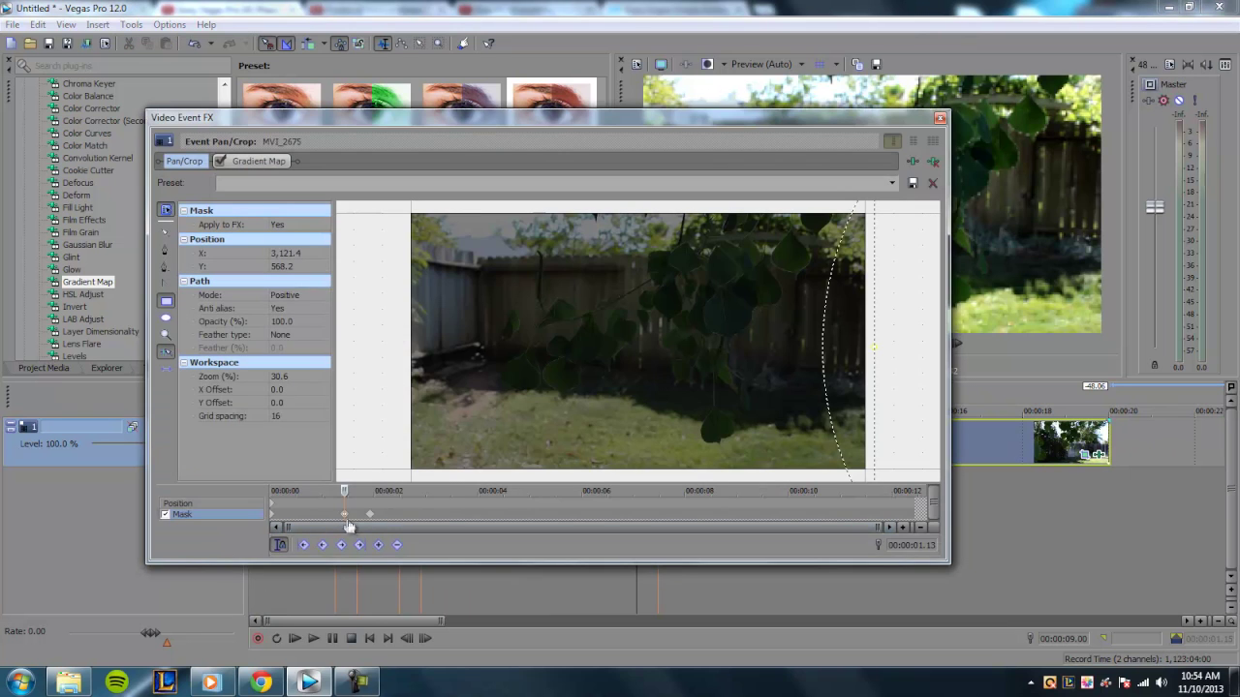
Delete both mask keyframes in the Pan/Crop timeline and close the window.
right_click(345, 514)
left_click(387, 399)
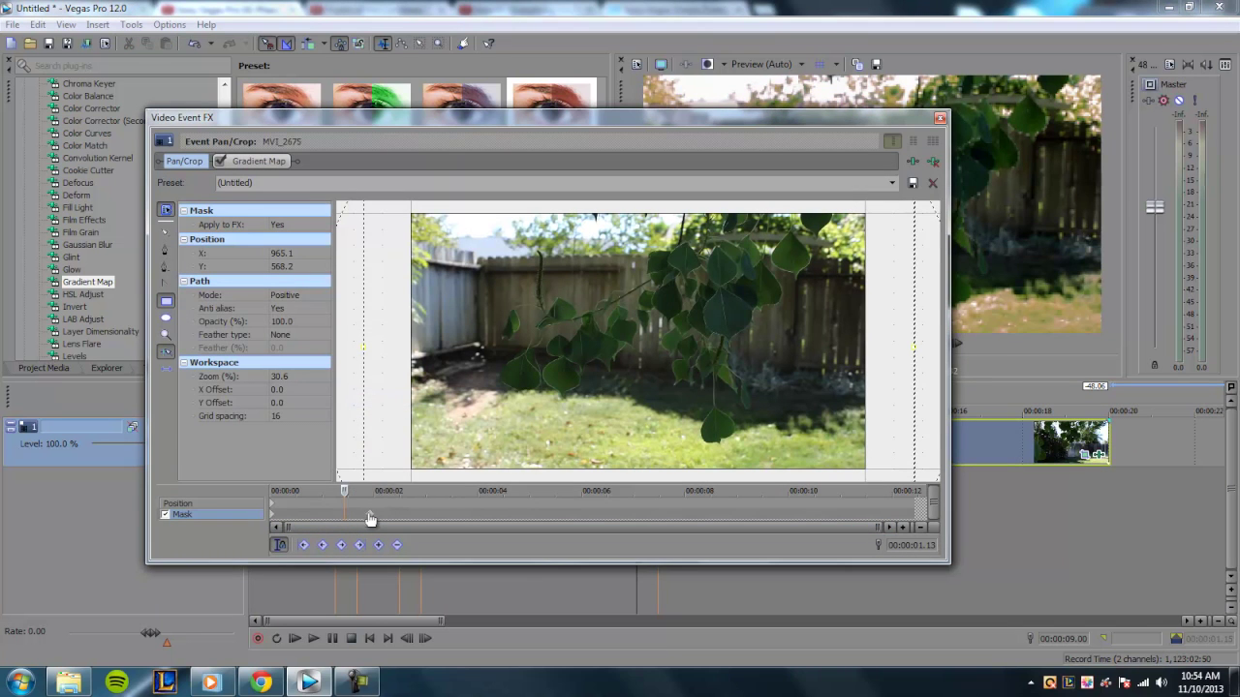
right_click(369, 519)
left_click(397, 399)
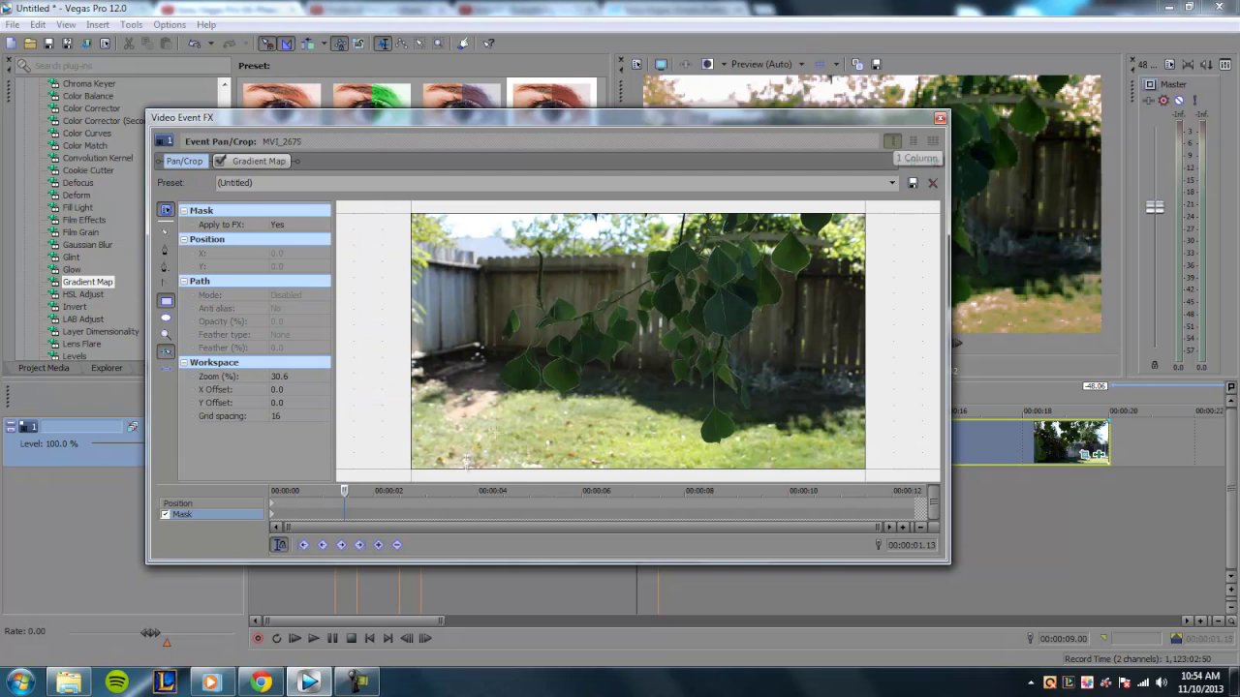
left_click(938, 119)
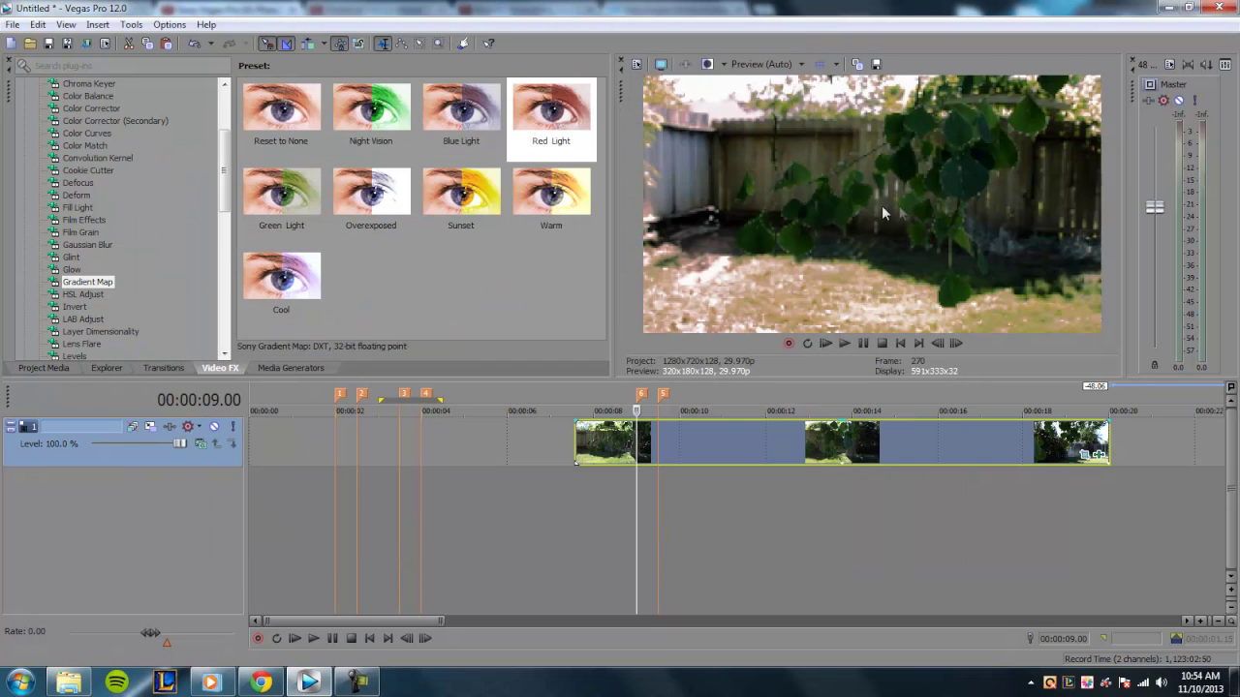
Reopen the MVI_2675 clip's Pan/Crop mask settings.
scroll(628, 500, "up", 5)
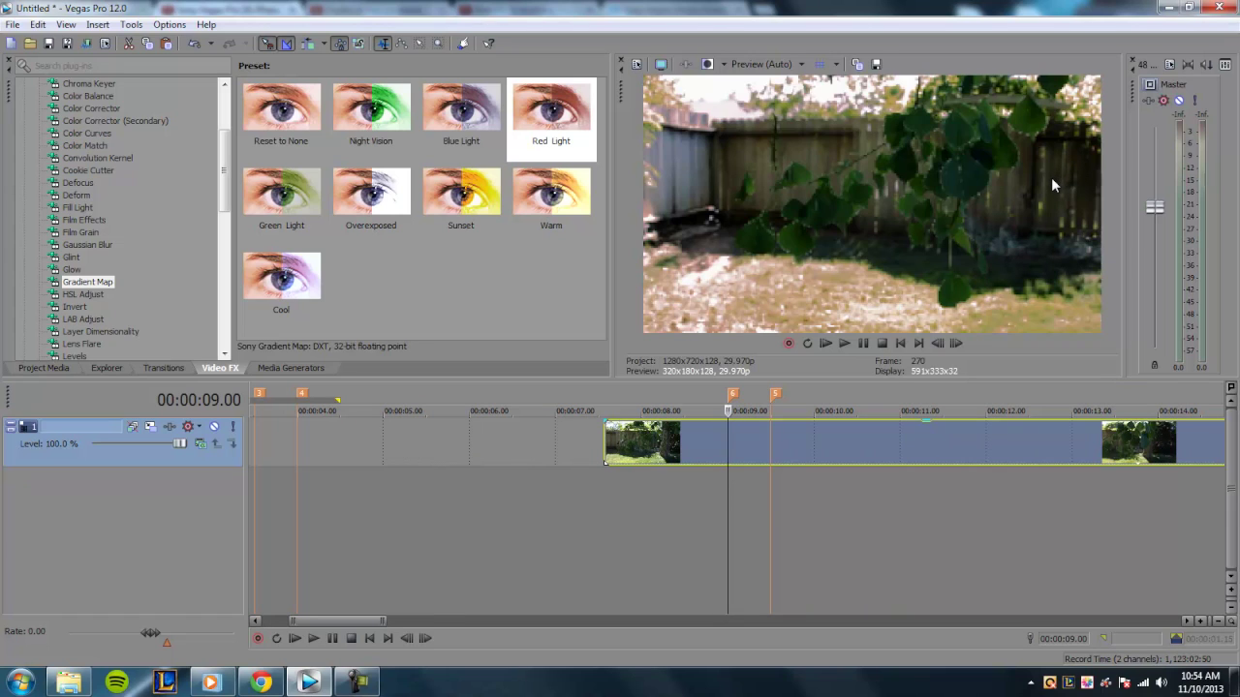
scroll(753, 441, "down", 4)
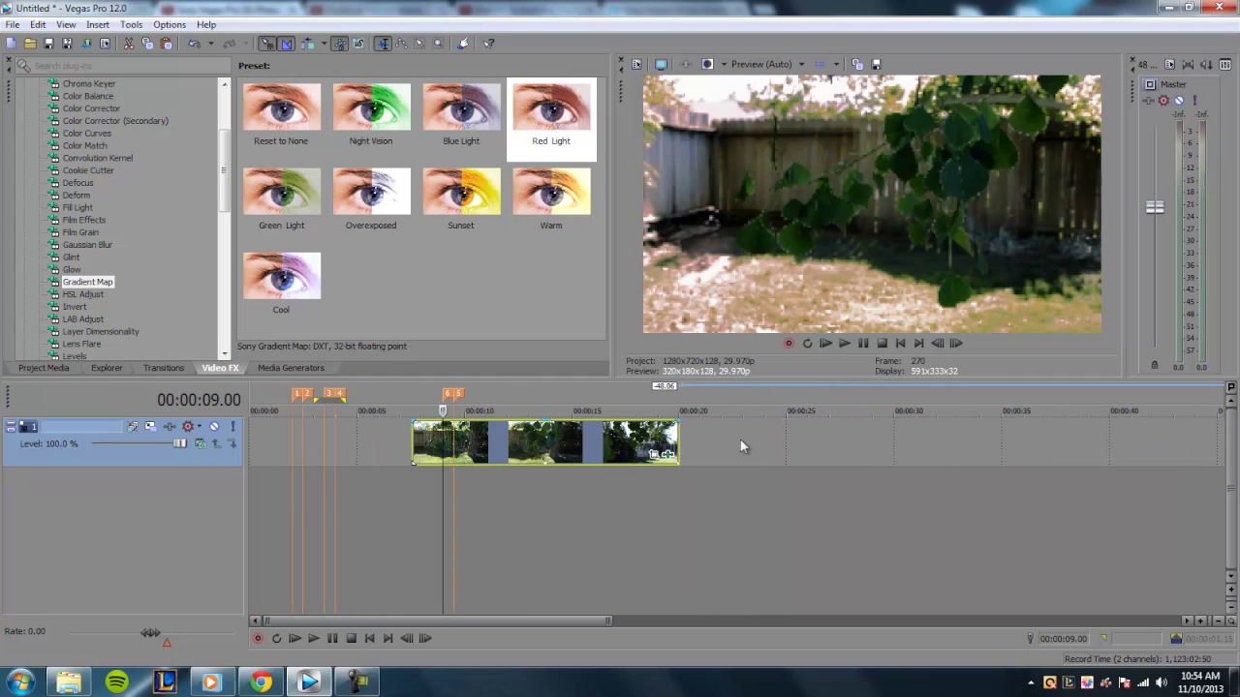
scroll(705, 446, "up", 2)
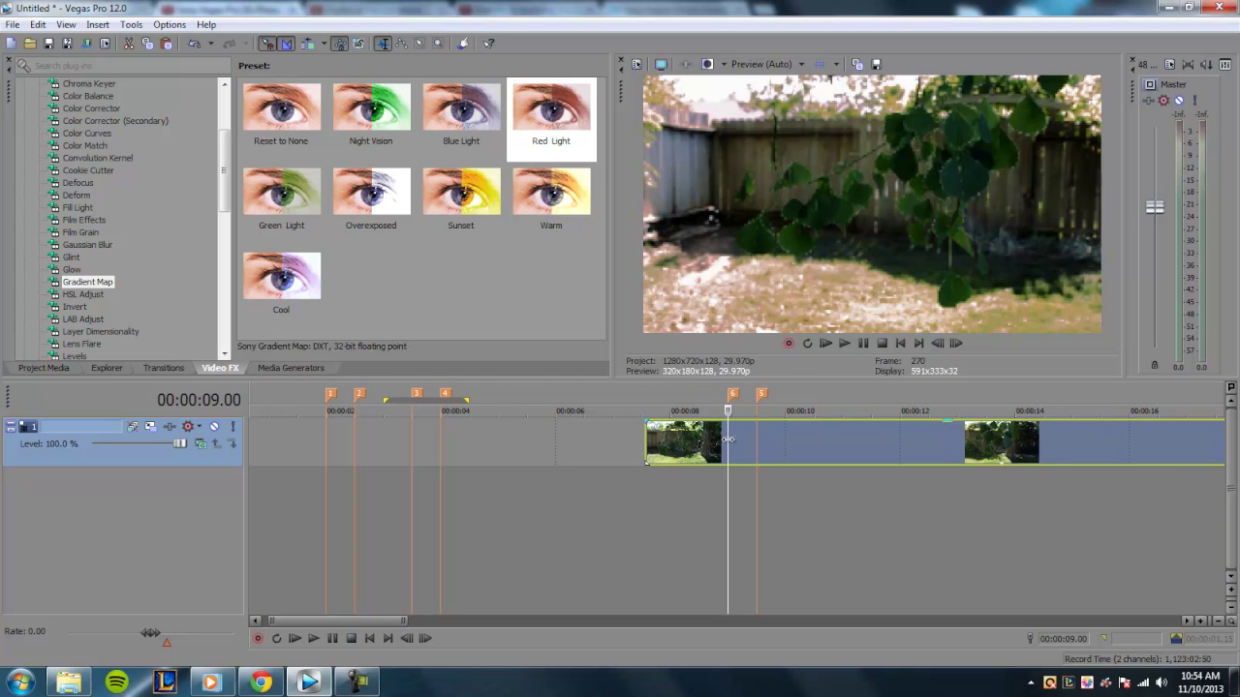
scroll(727, 438, "up", 2)
scroll(716, 442, "down", 5)
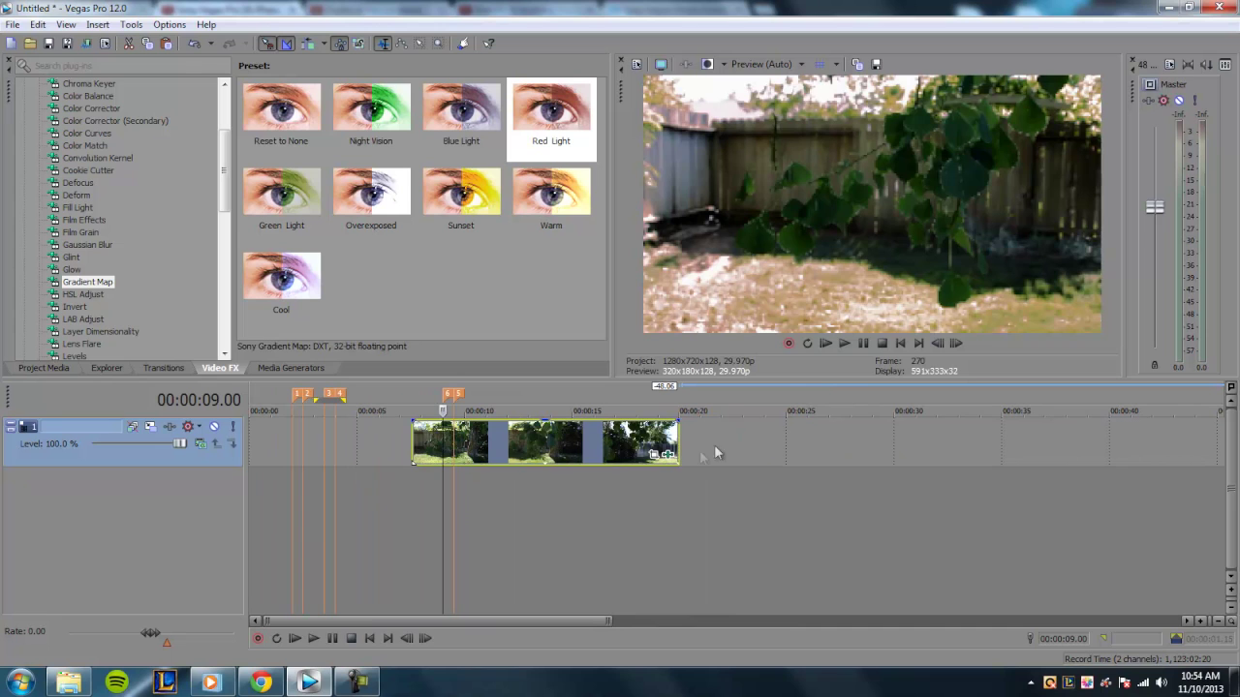
scroll(882, 515, "up", 3)
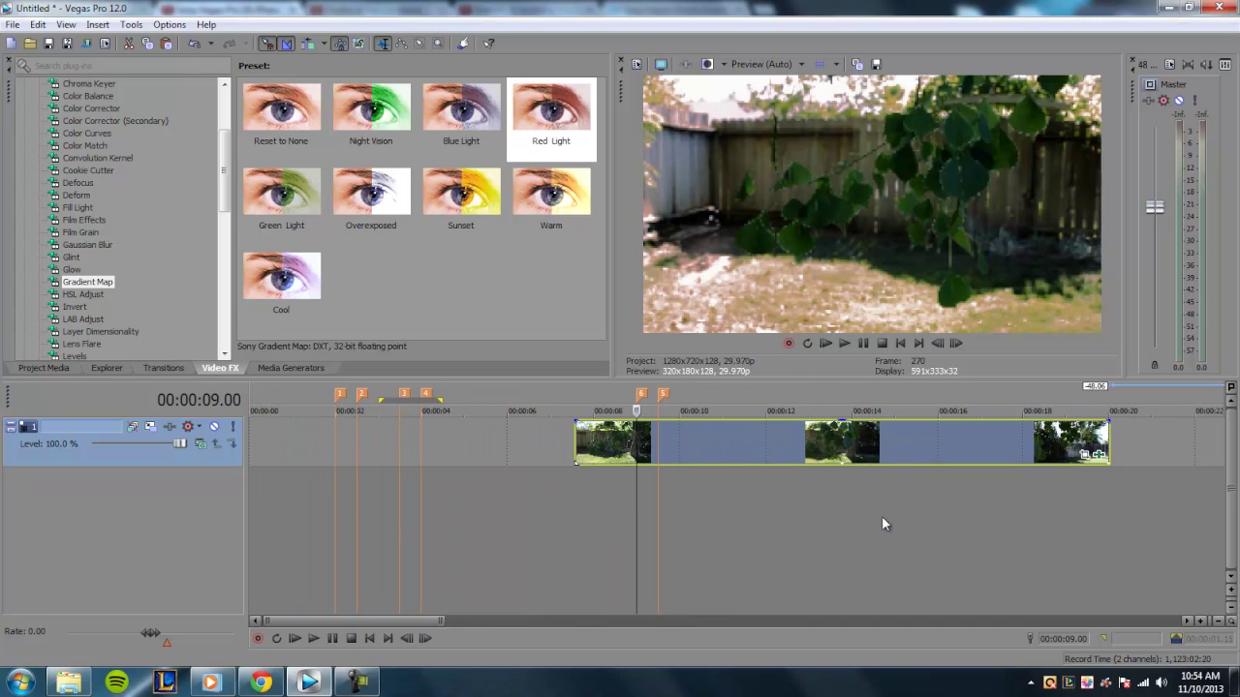
left_click(1085, 453)
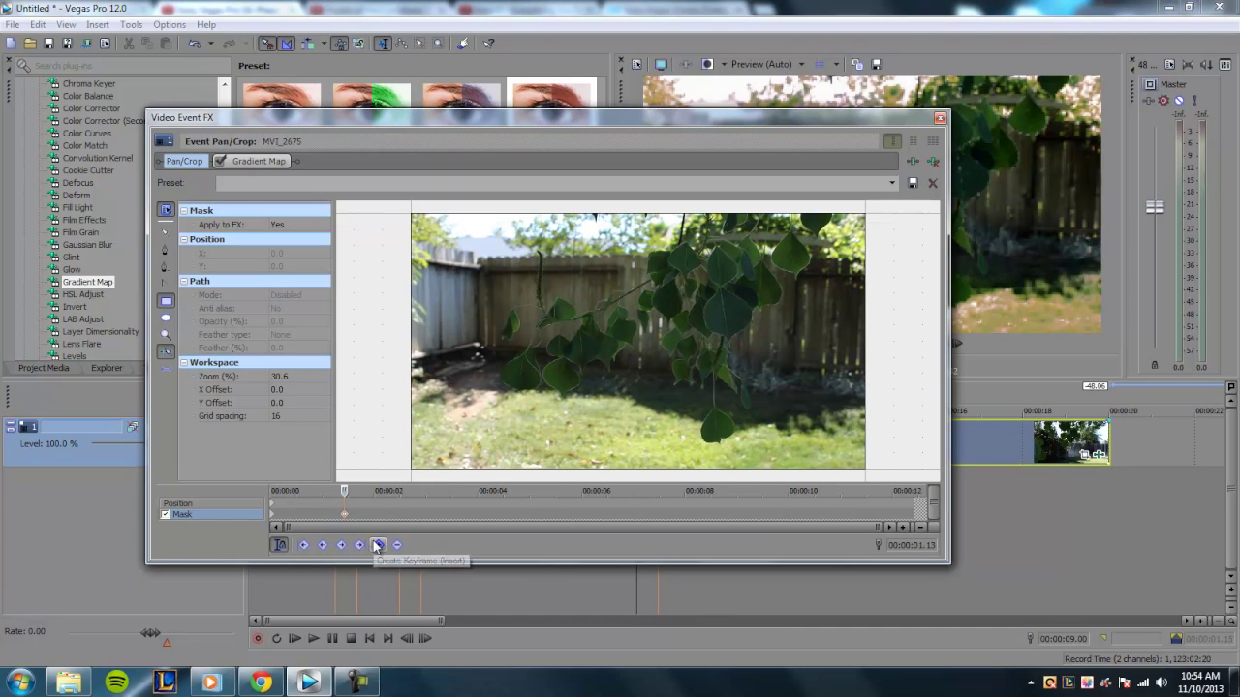
Add a mask keyframe and draw a rectangular mask starting just off the video's right edge.
left_click(377, 546)
scroll(601, 354, "down", 2)
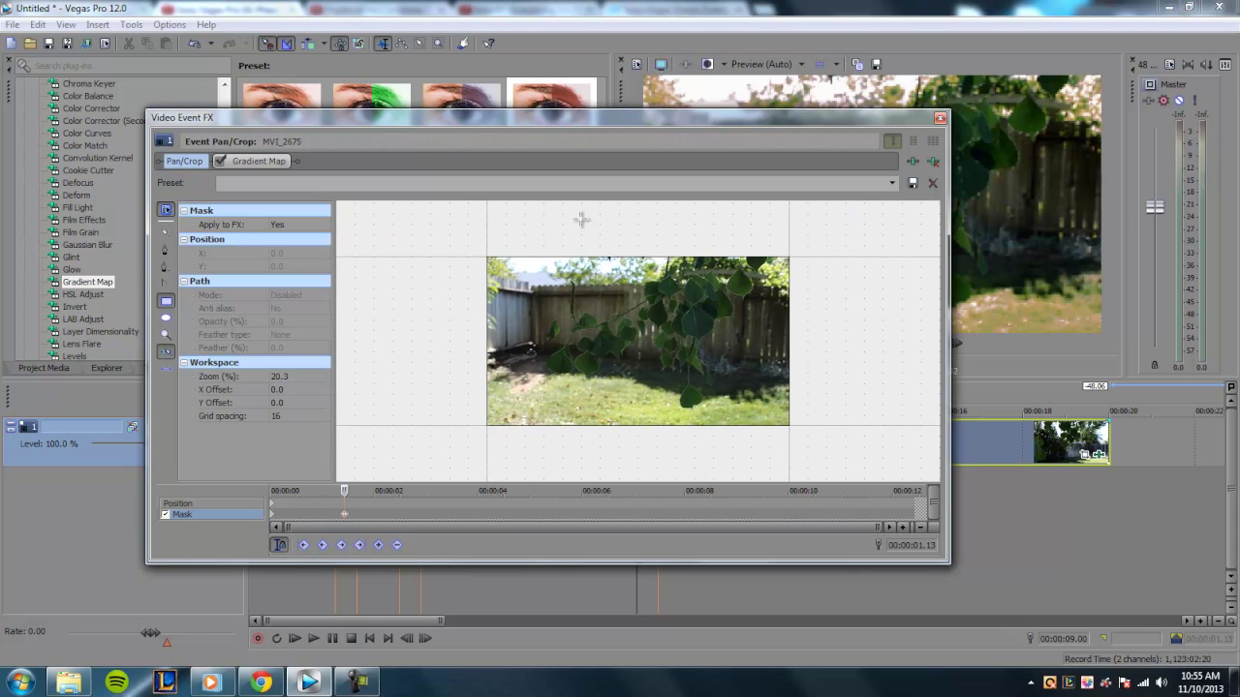
left_click_drag(581, 215, 710, 496)
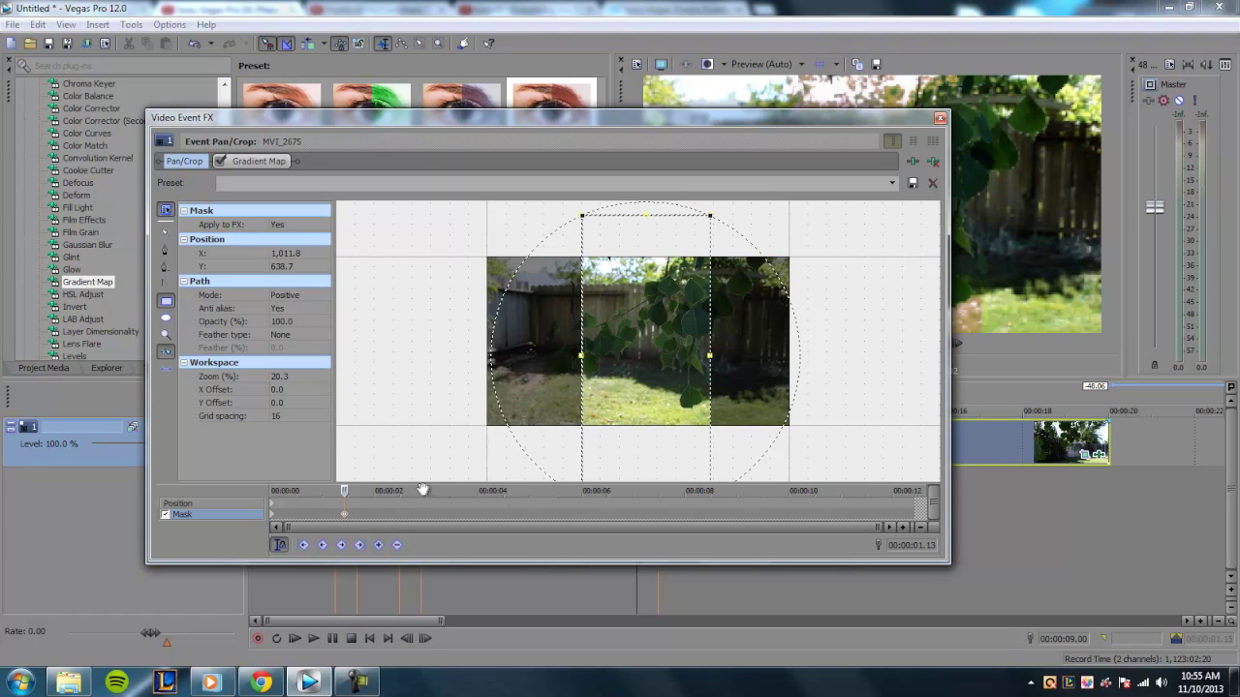
left_click_drag(604, 335, 855, 335)
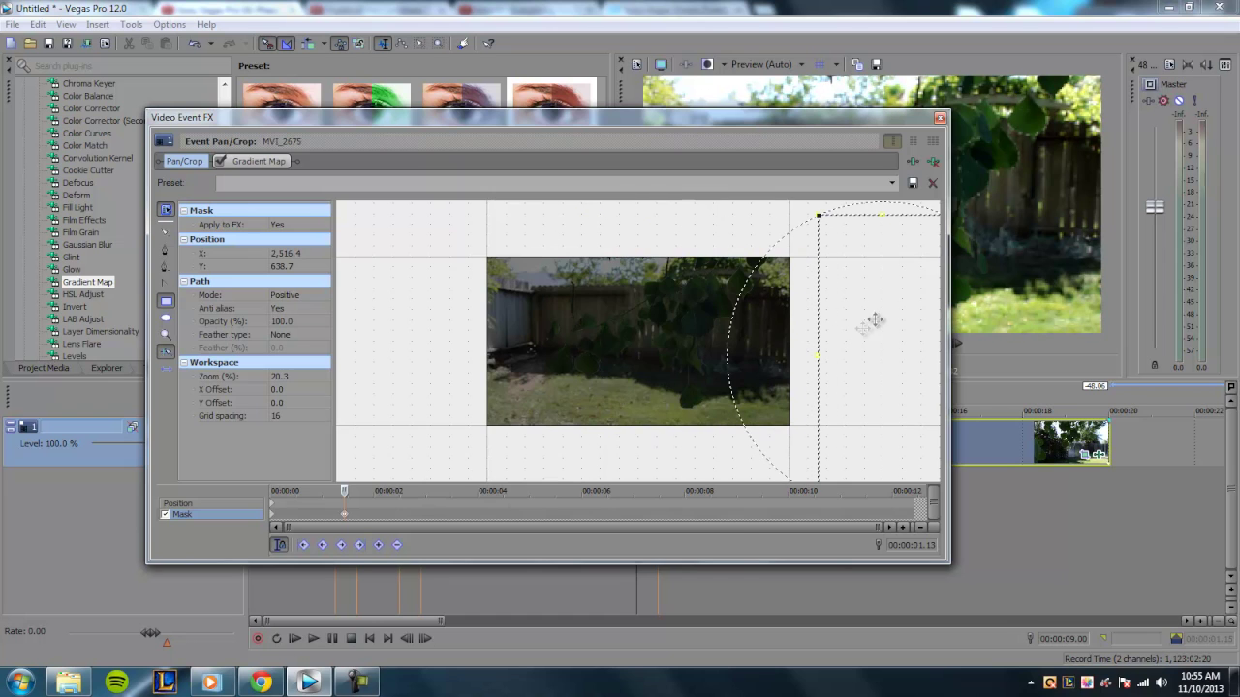
Keyframe the mask off the left edge later, shift that keyframe to about 2.3 seconds, and check mid-wipe.
left_click(656, 584)
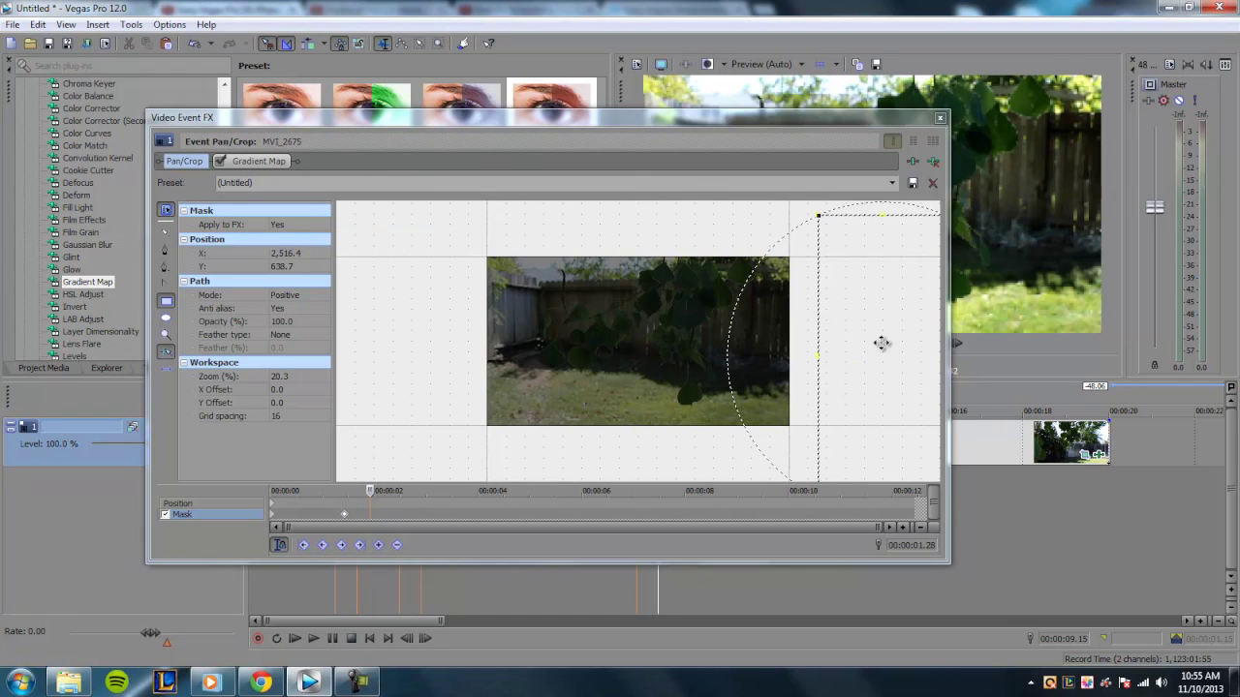
left_click_drag(887, 341, 376, 333)
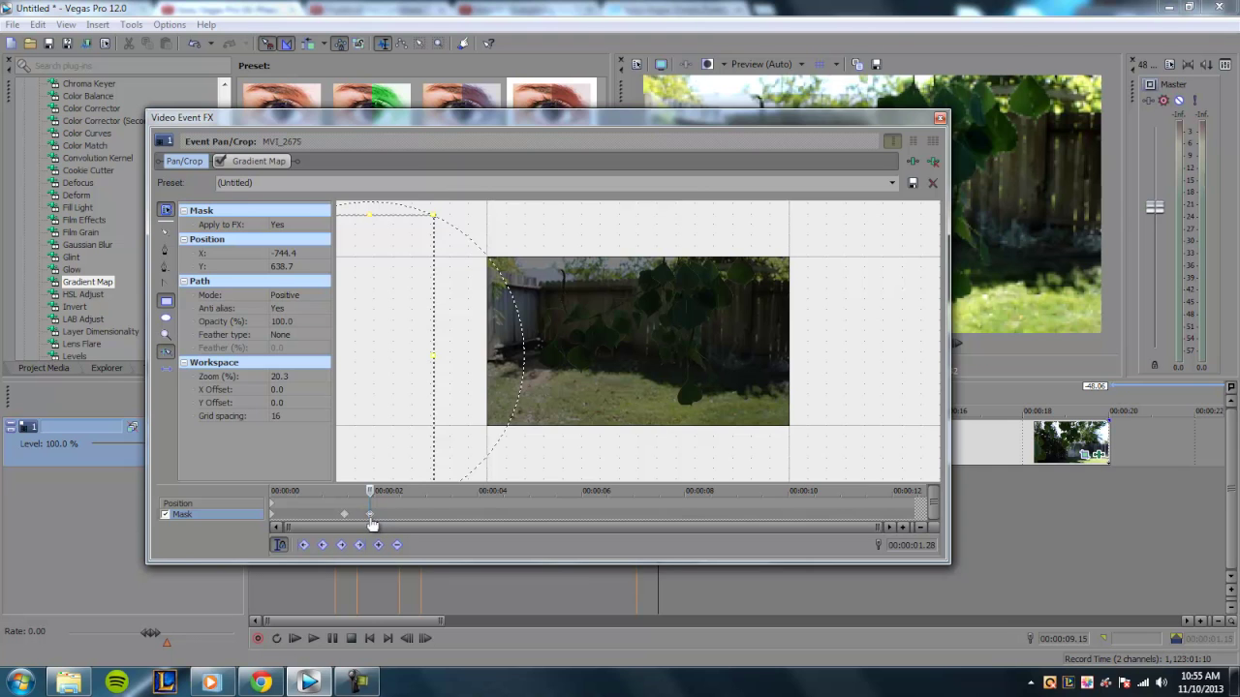
left_click_drag(372, 524, 415, 513)
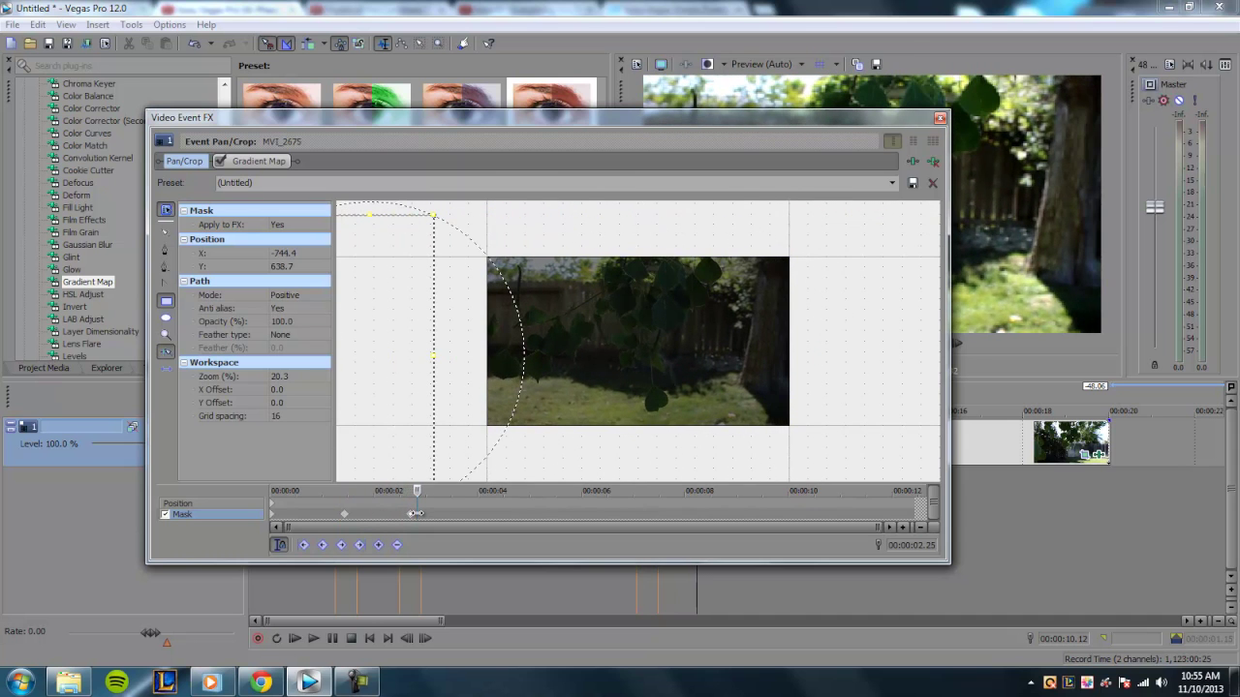
mouse_move(401, 491)
left_mouse_down()
mouse_move(353, 491)
mouse_move(386, 500)
left_mouse_up()
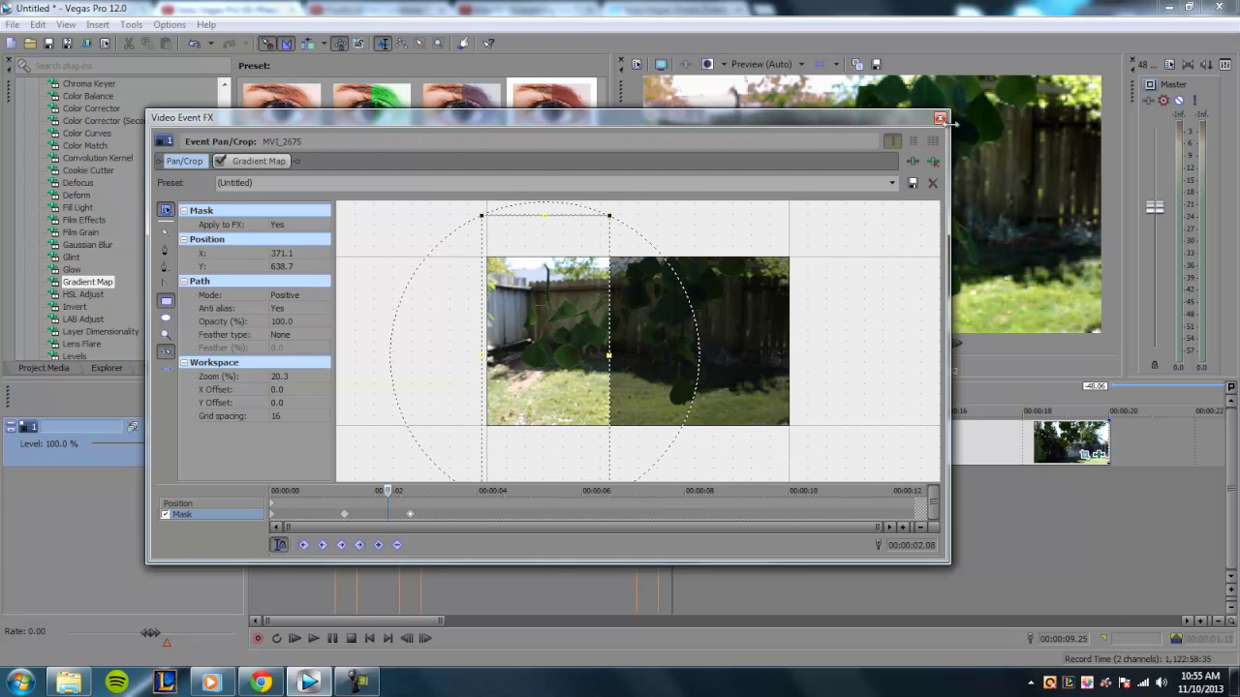
left_click(939, 118)
Select the MVI_2675 clip and play it to preview the Red Light mask wipe.
left_click(632, 440)
scroll(632, 442, "up", 3)
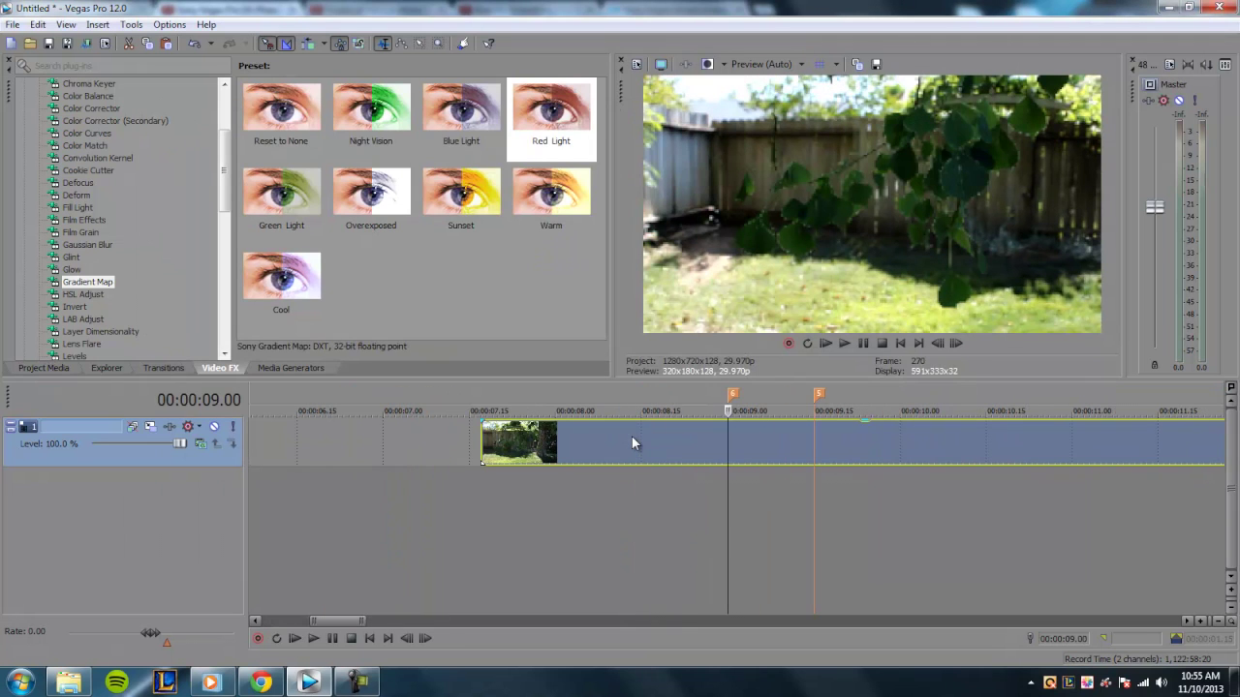
key("space")
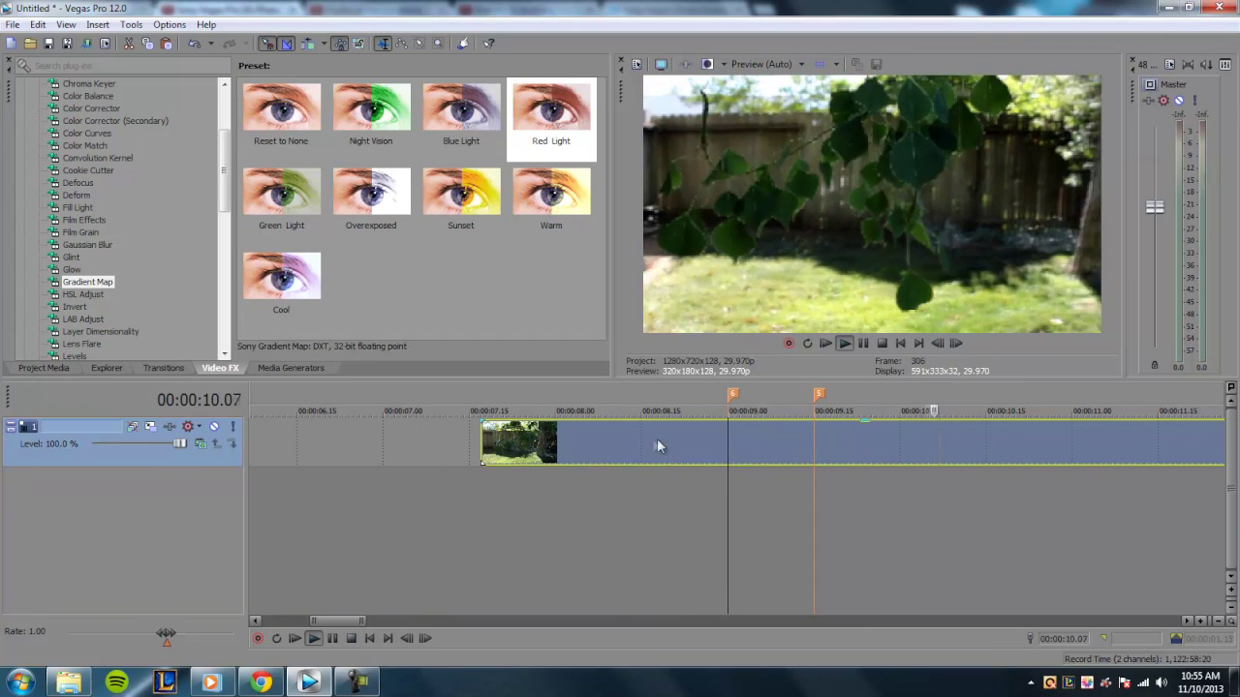
key("space")
left_click(716, 453)
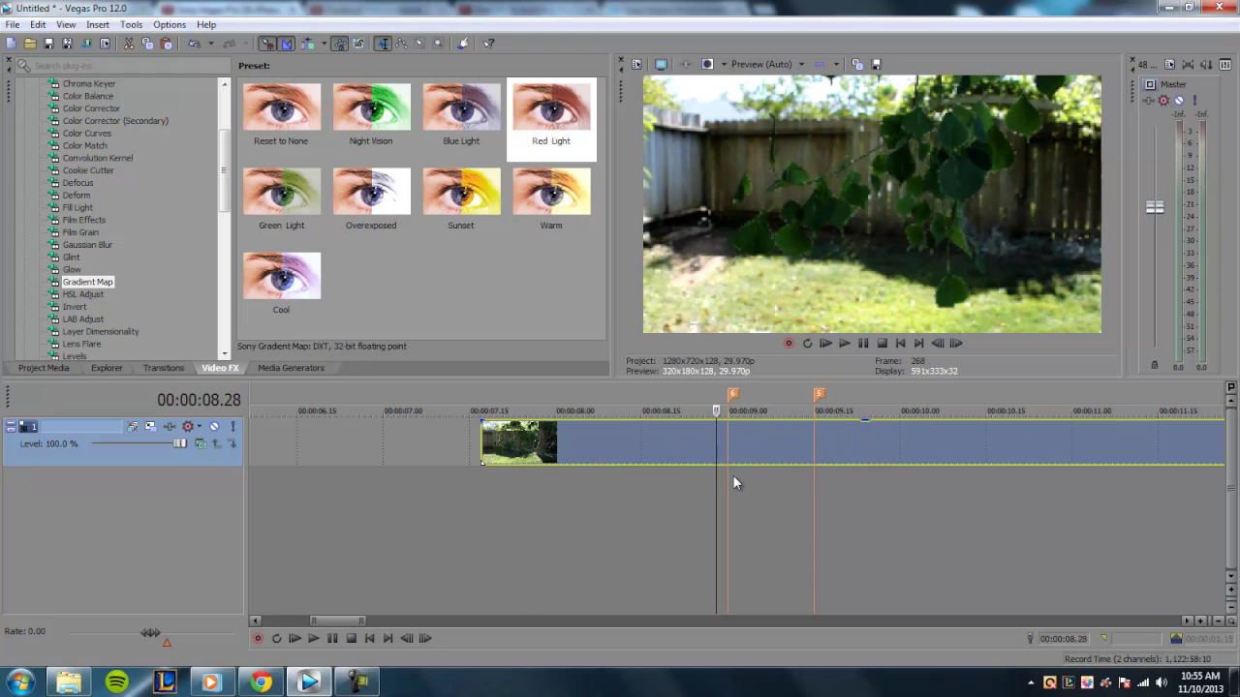
scroll(732, 475, "down", 5)
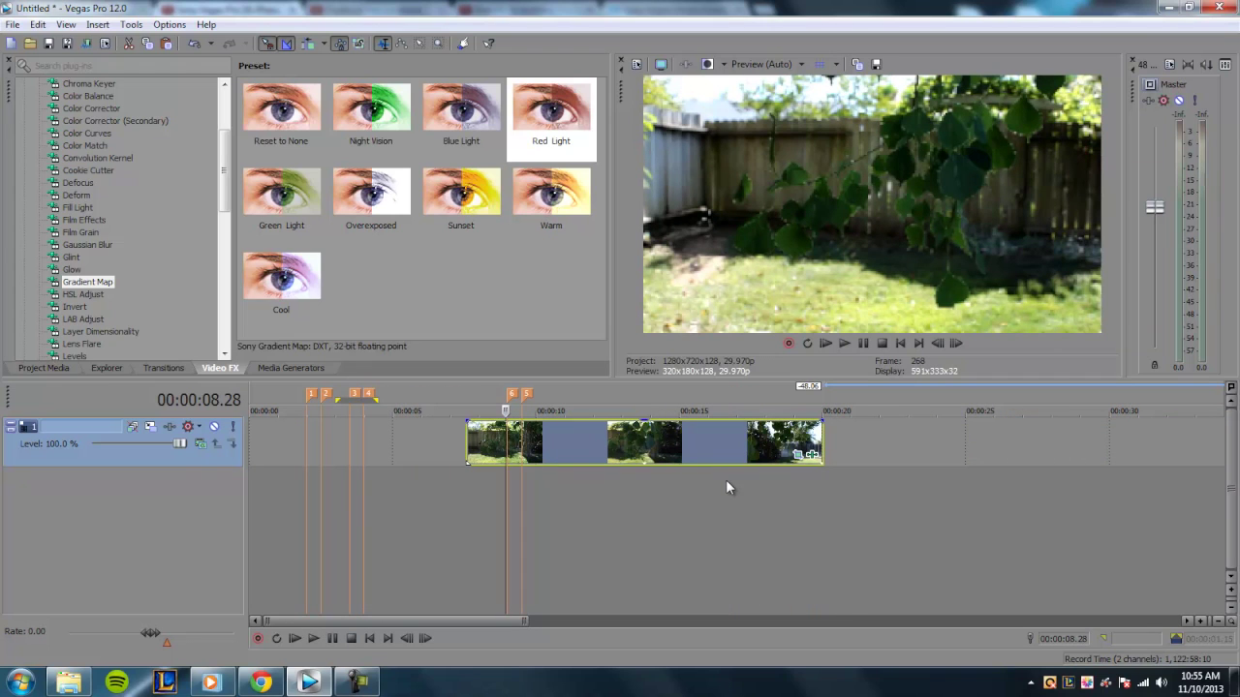